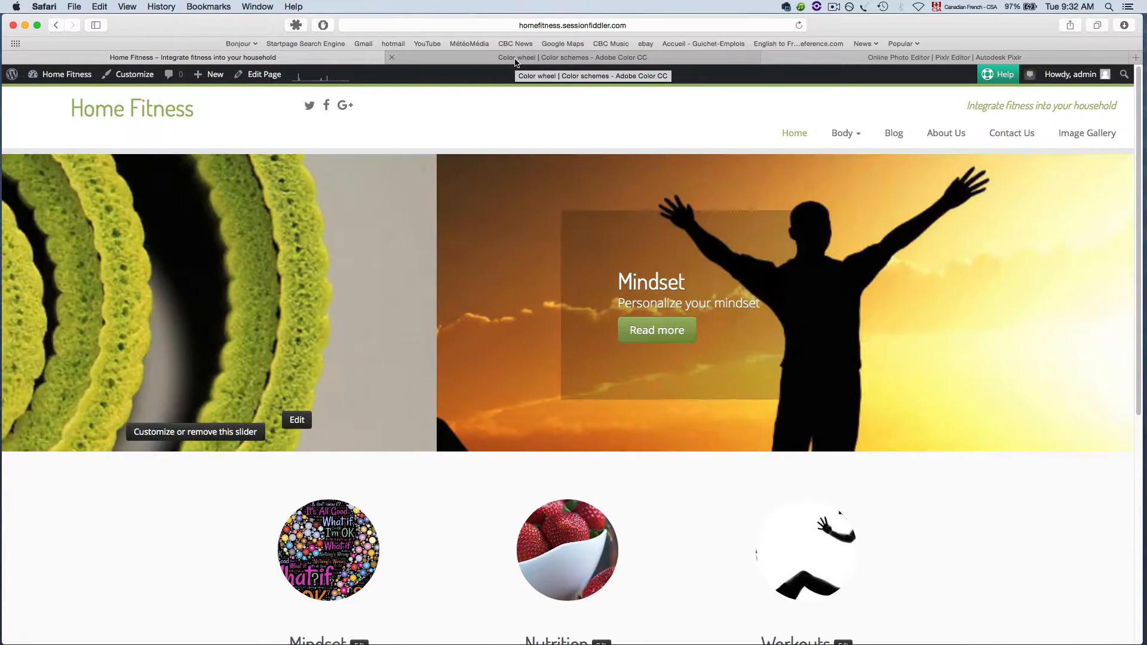
Review the open website, color wheel and Pixlr Editor pages, and reorder them so Pixlr sits directly after the Home Fitness site
{"action": "left_click", "coordinate": [515, 60]}
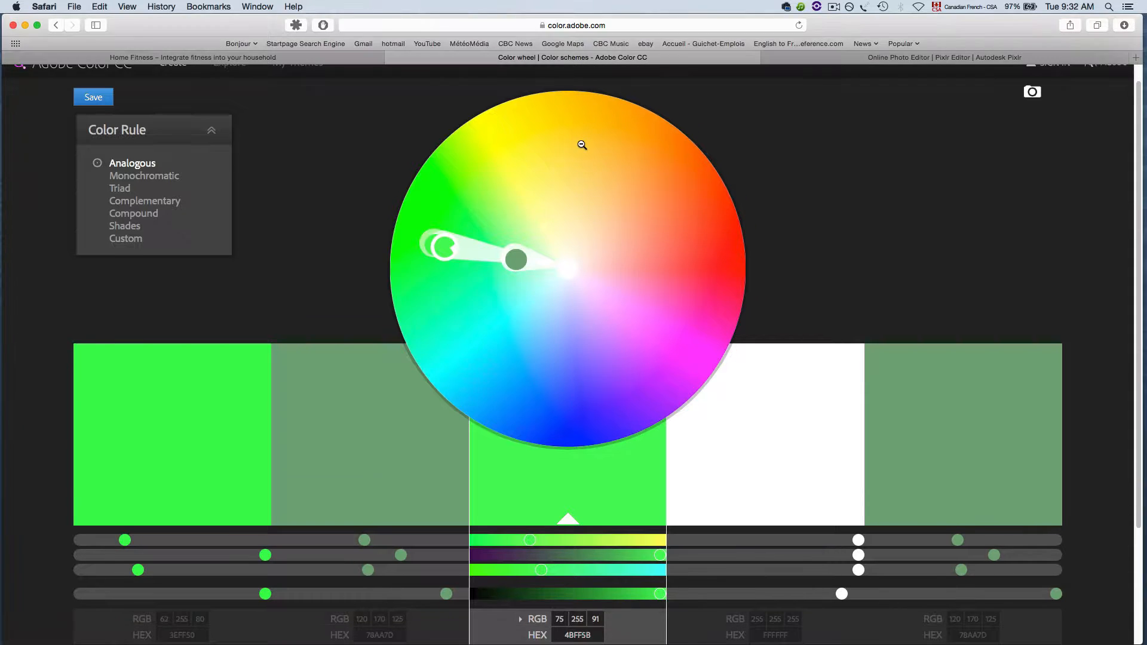
{"action": "left_click", "coordinate": [858, 59]}
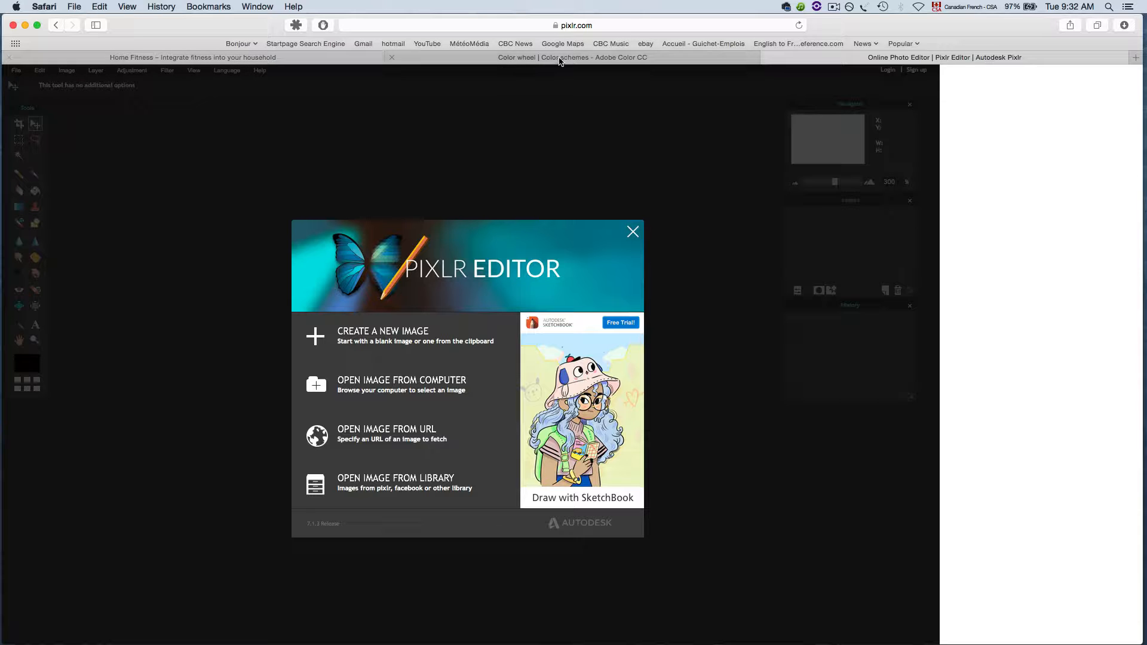
{"action": "left_click", "coordinate": [334, 58]}
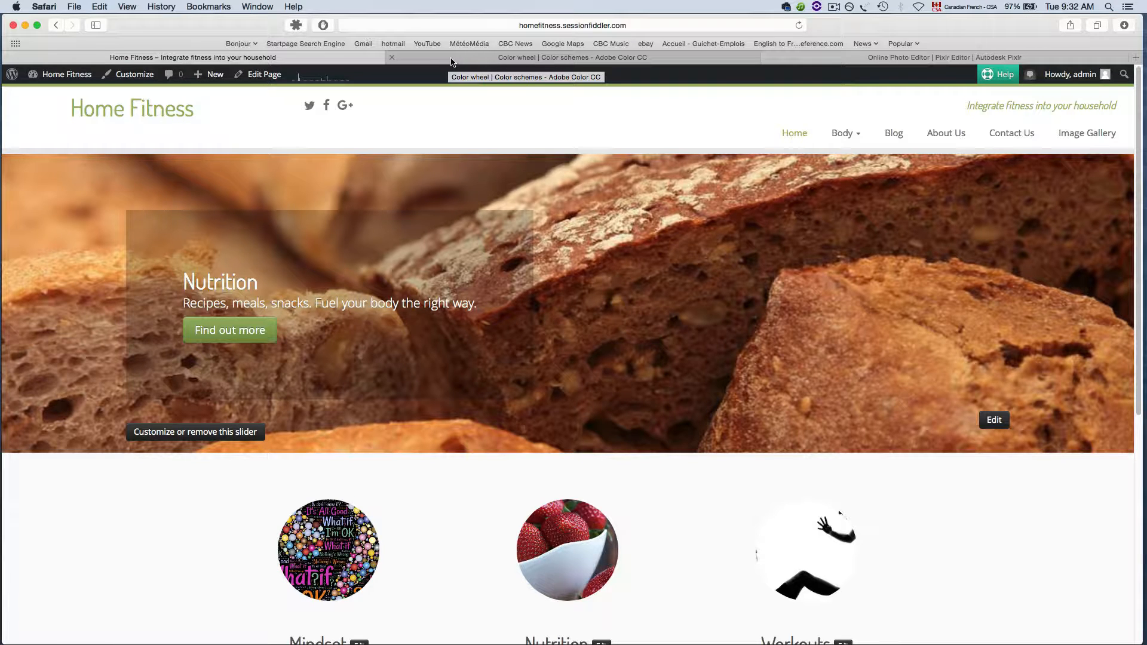
{"action": "left_click", "coordinate": [452, 62]}
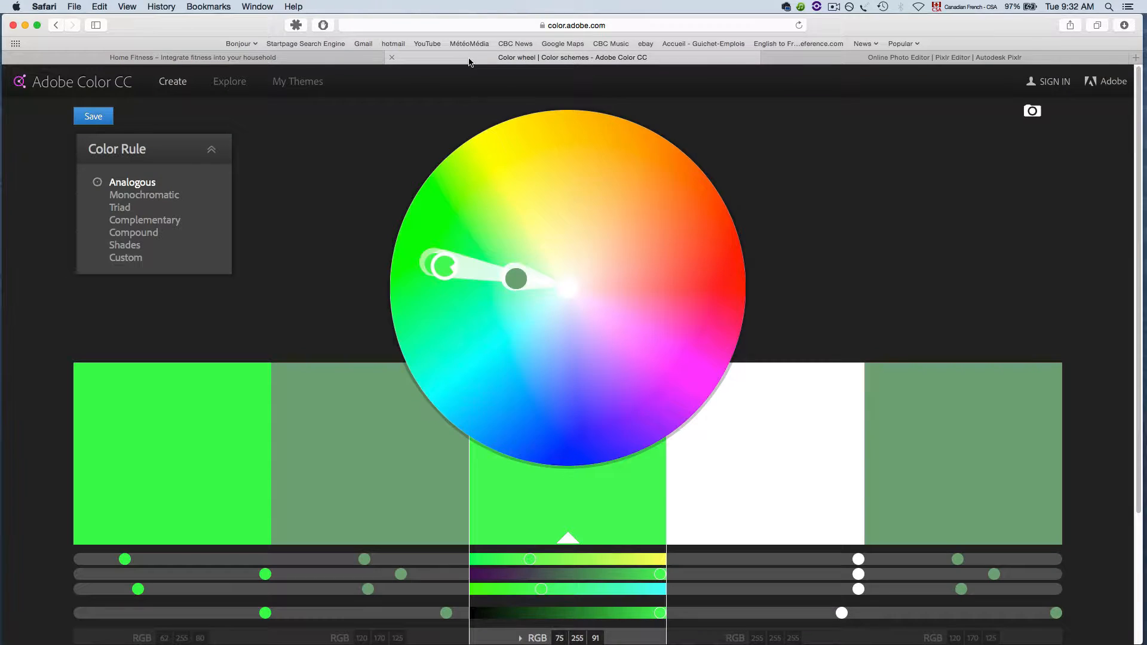
{"action": "left_click", "coordinate": [829, 62]}
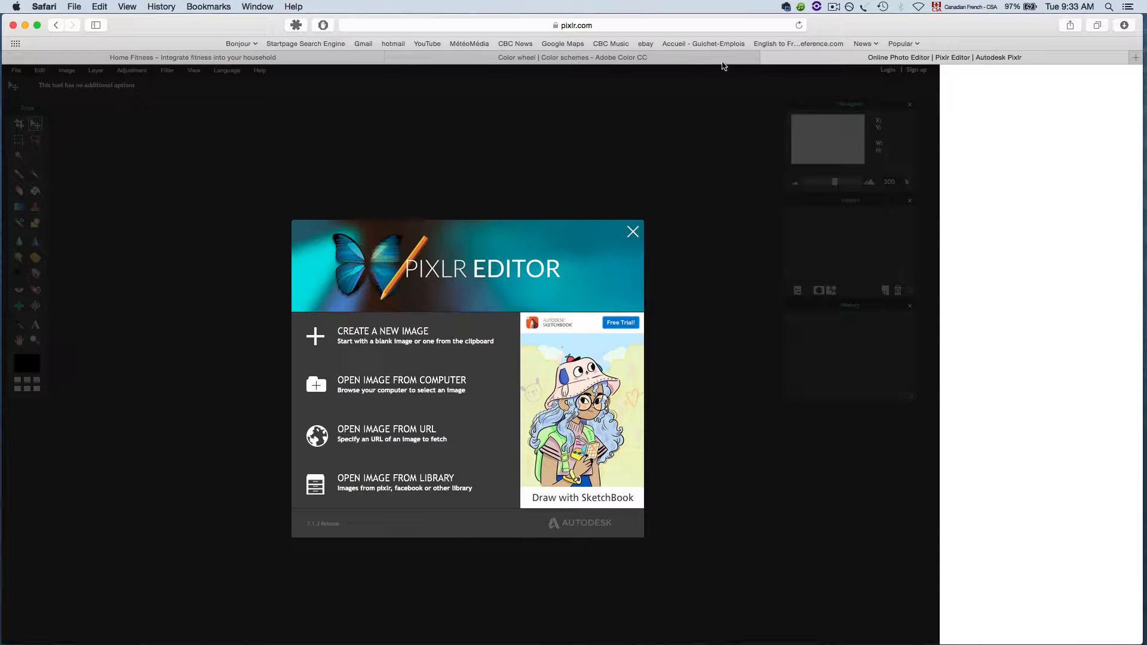
{"action": "left_click_drag", "start_coordinate": [886, 58], "coordinate": [483, 66]}
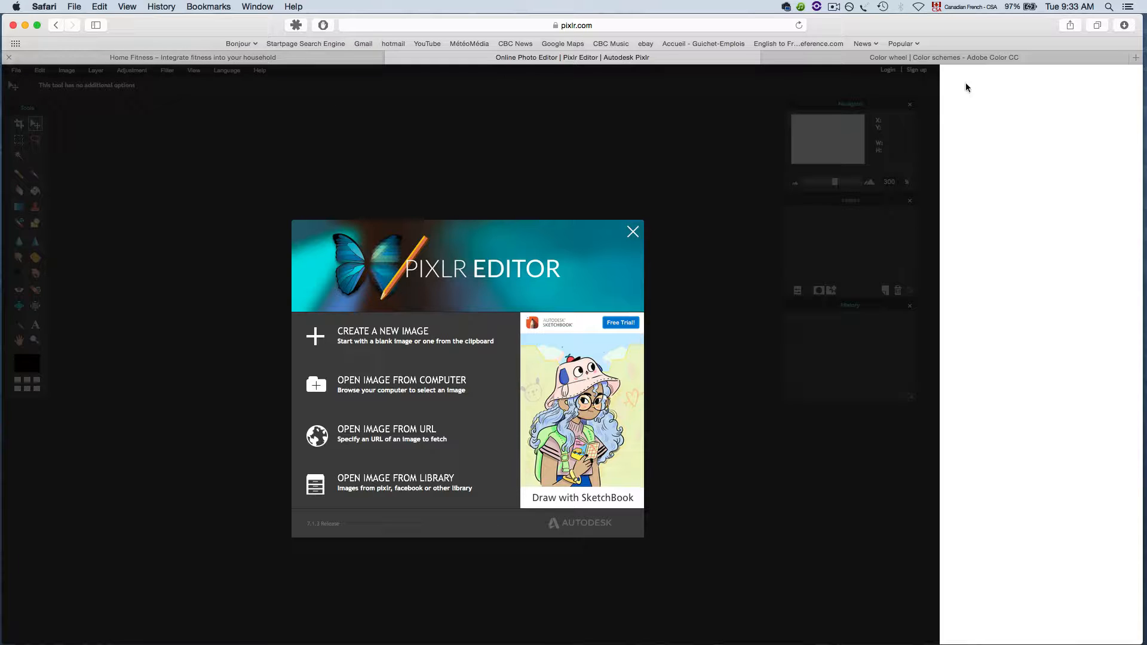
Search the computer for "color", launch Digital Color Meter, and move its window clear of the Pixlr start dialog
{"action": "left_click", "coordinate": [1108, 6]}
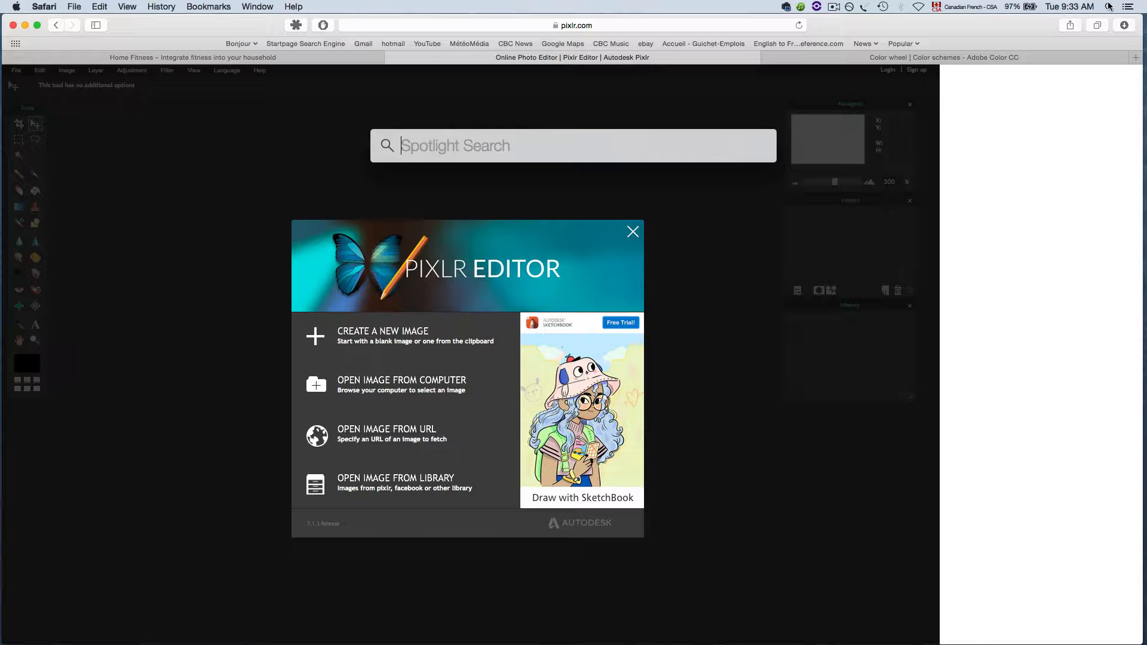
{"action": "type", "text": "colo"}
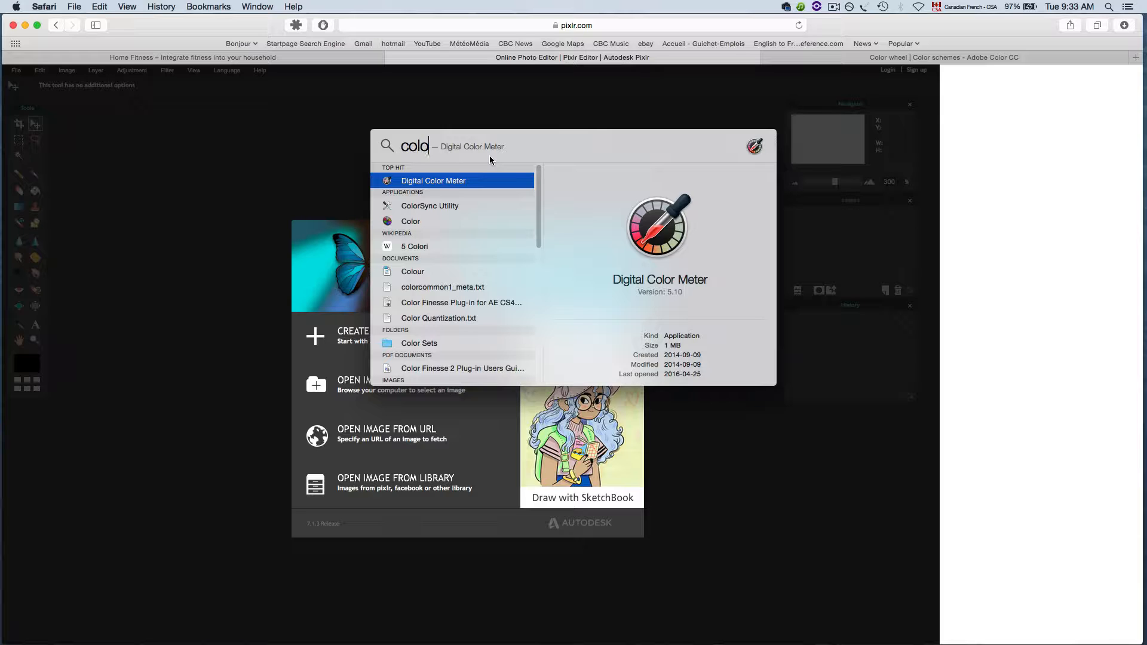
{"action": "type", "text": "r"}
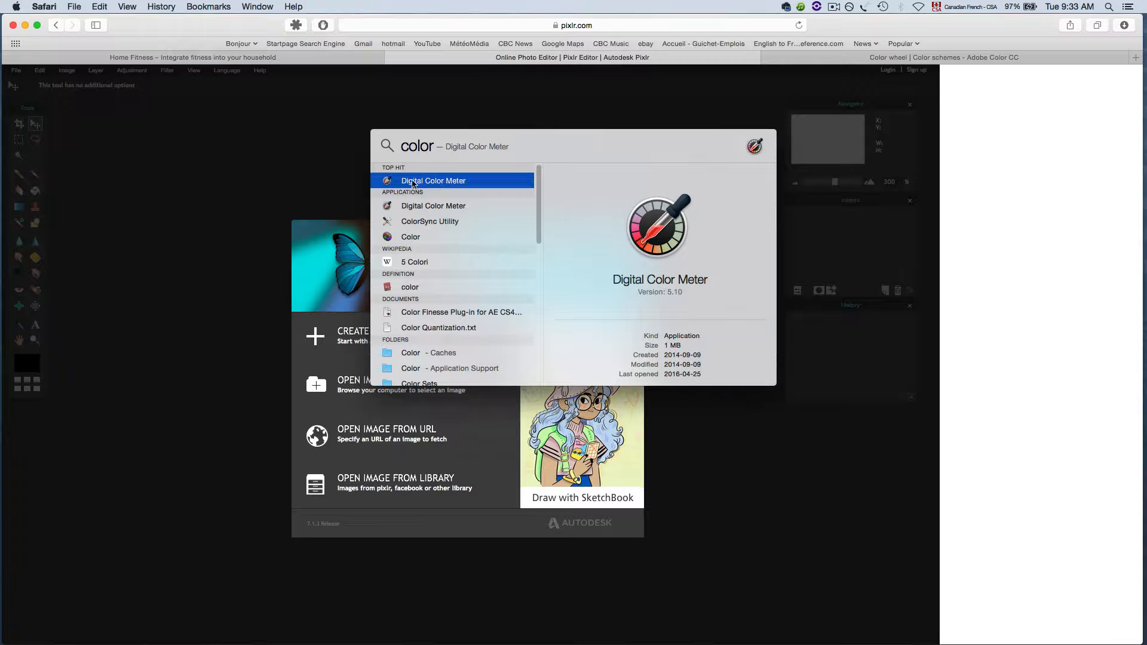
{"action": "left_click", "coordinate": [412, 182]}
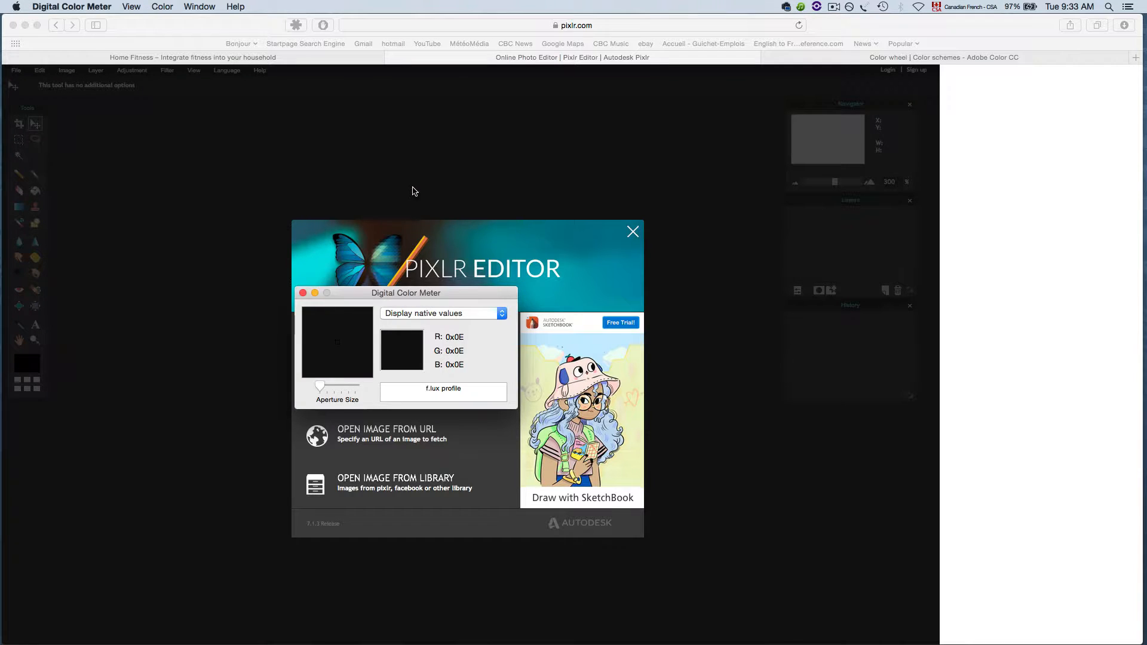
{"action": "left_click_drag", "start_coordinate": [413, 293], "coordinate": [234, 101]}
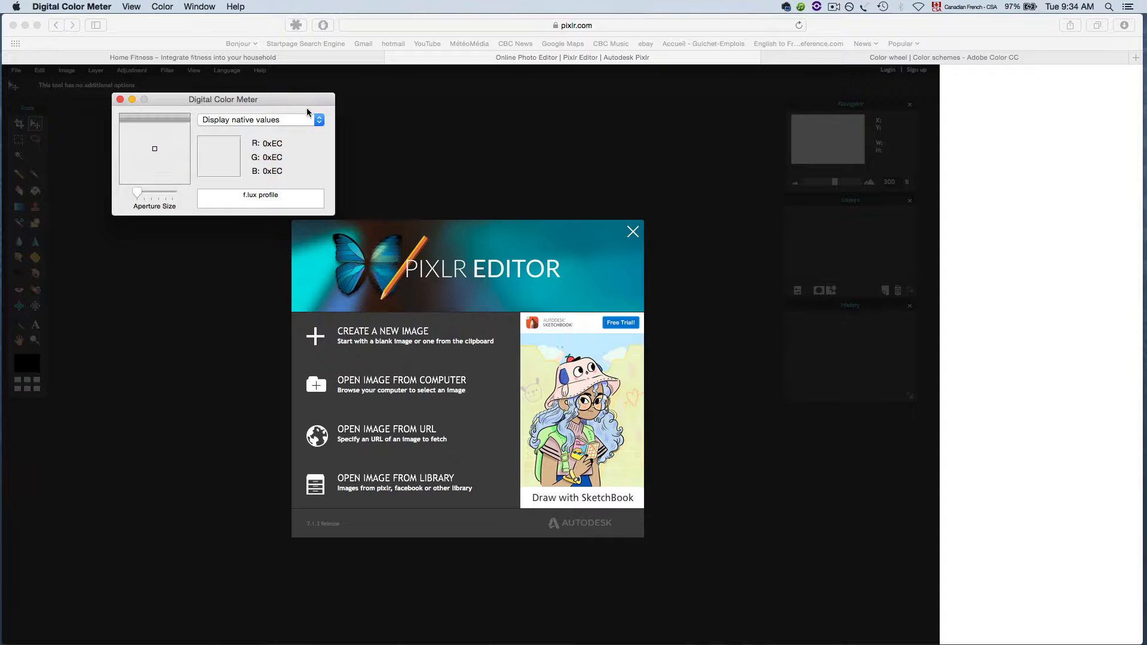
{"action": "mouse_move", "coordinate": [296, 104]}
{"action": "left_mouse_down"}
{"action": "mouse_move", "coordinate": [457, 147]}
{"action": "mouse_move", "coordinate": [440, 131]}
{"action": "mouse_move", "coordinate": [283, 97]}
{"action": "left_mouse_up"}
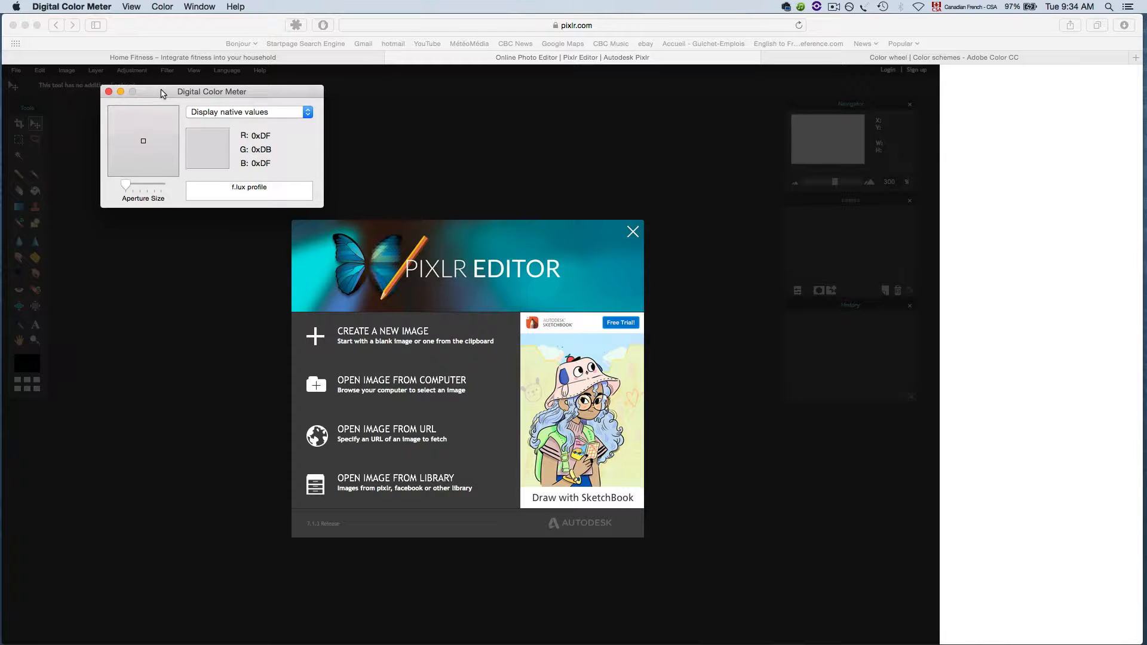
{"action": "left_click_drag", "start_coordinate": [164, 92], "coordinate": [168, 87]}
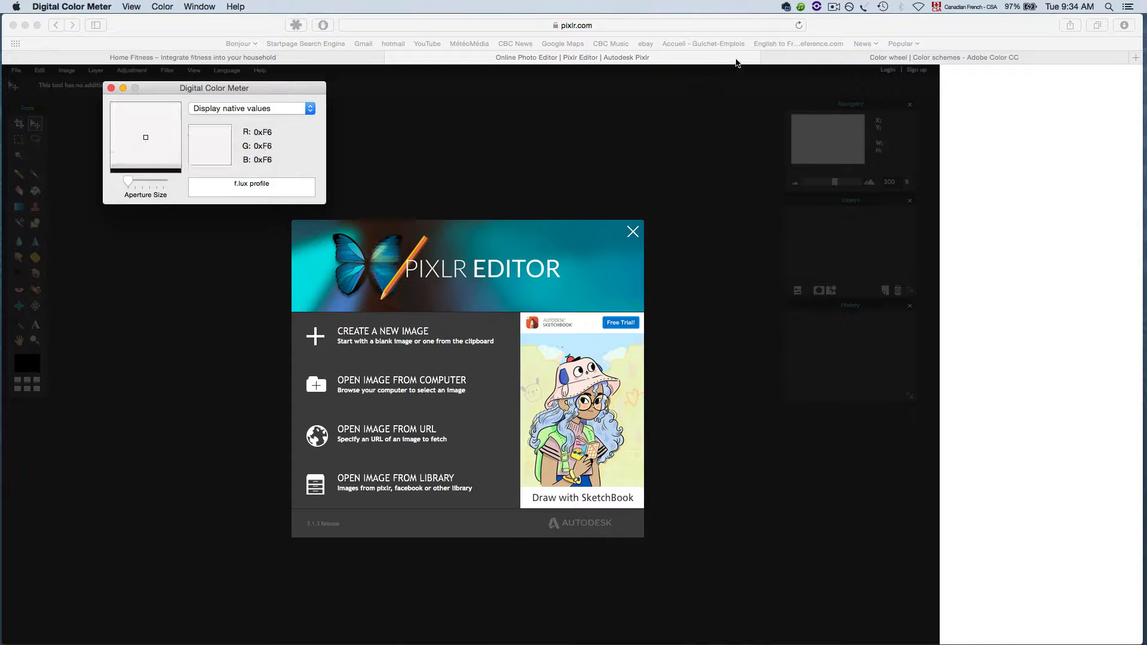
Create a new image in Pixlr Editor named "Logo Home fitness", 250 px wide and 100 px high, with a transparent background
{"action": "left_click", "coordinate": [795, 60]}
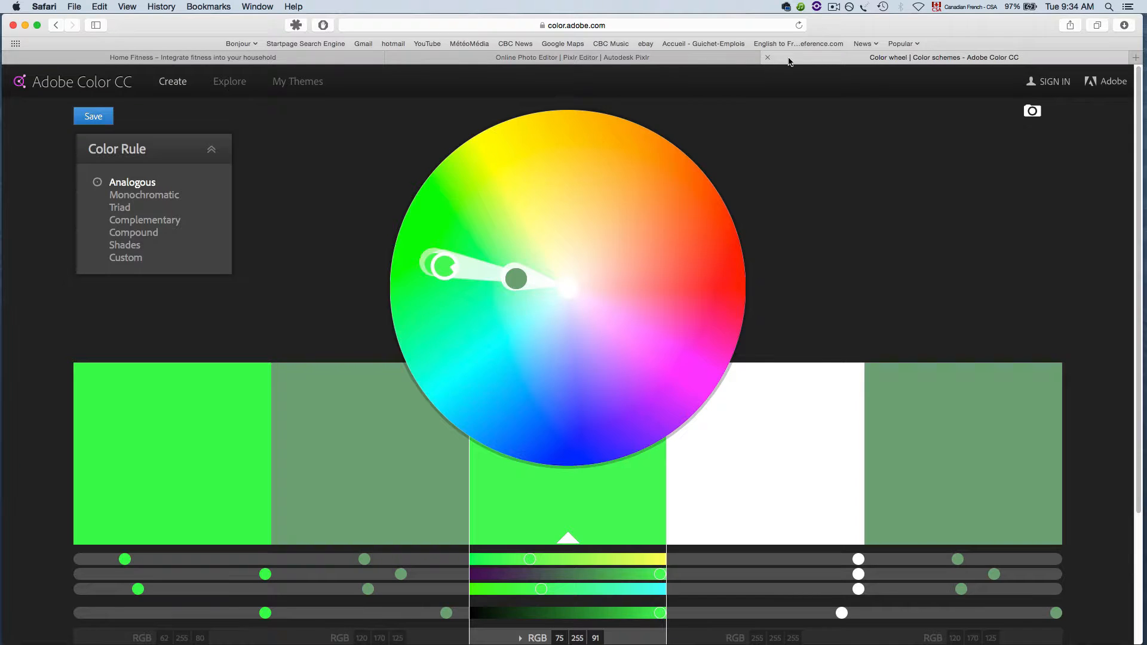
{"action": "left_click", "coordinate": [707, 61]}
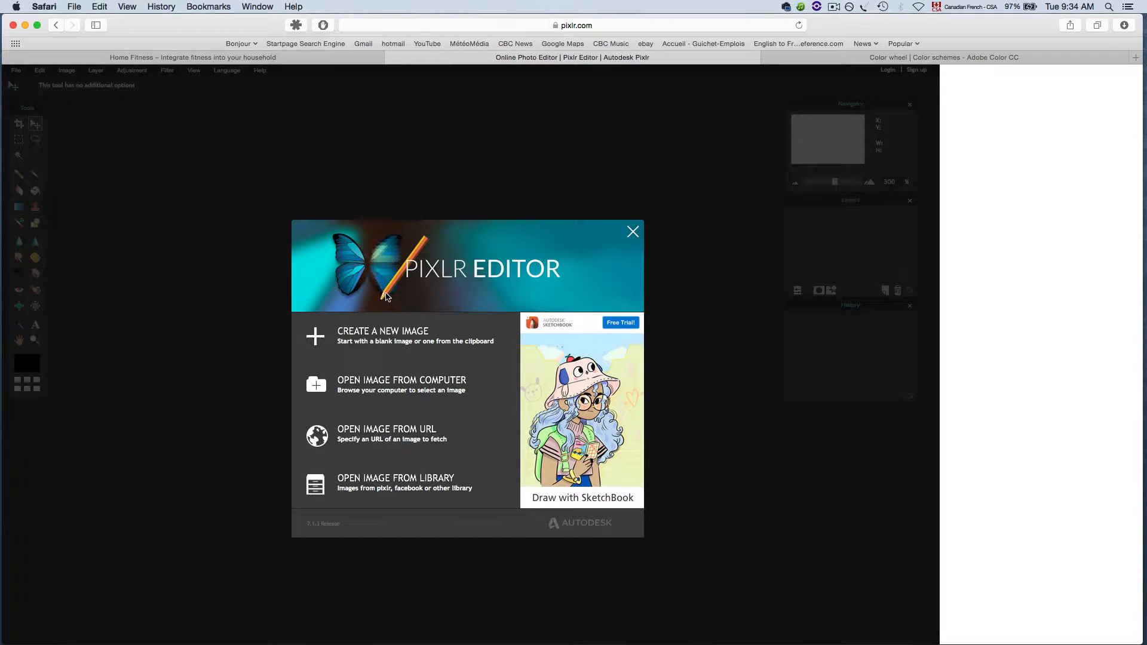
{"action": "left_click", "coordinate": [370, 335]}
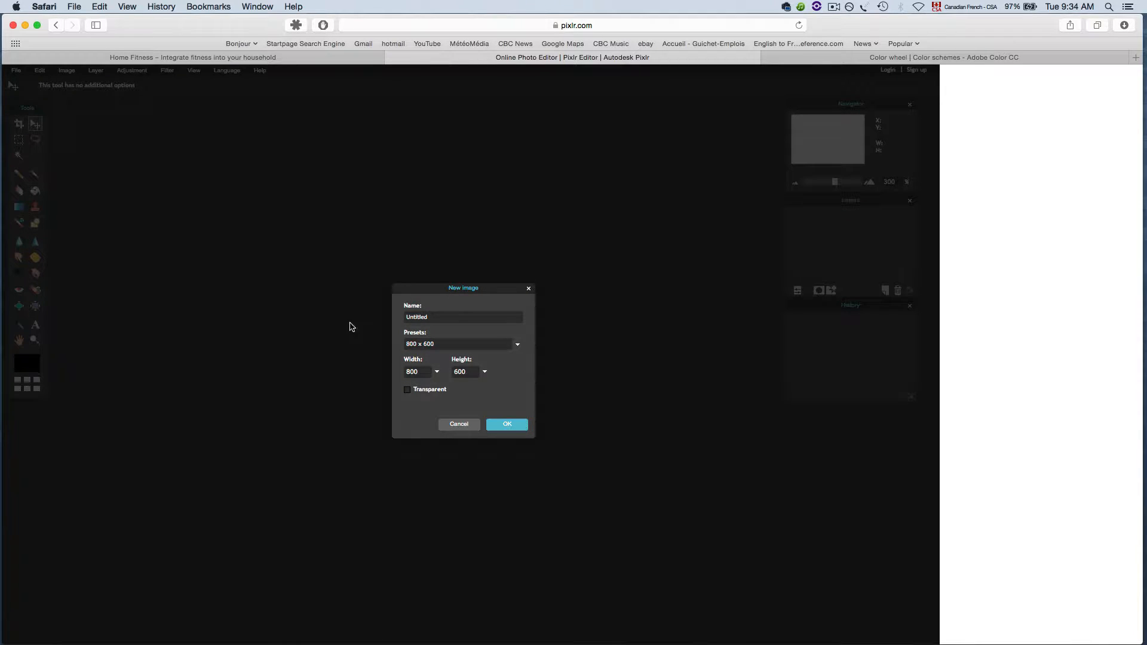
{"action": "left_click", "coordinate": [435, 318]}
{"action": "type", "text": "Logo H"}
{"action": "left_click", "coordinate": [420, 374]}
{"action": "key", "text": "BackSpace"}
{"action": "key", "text": "BackSpace"}
{"action": "type", "text": "250"}
{"action": "left_click", "coordinate": [455, 373]}
{"action": "type", "text": "1"}
{"action": "left_click", "coordinate": [407, 392]}
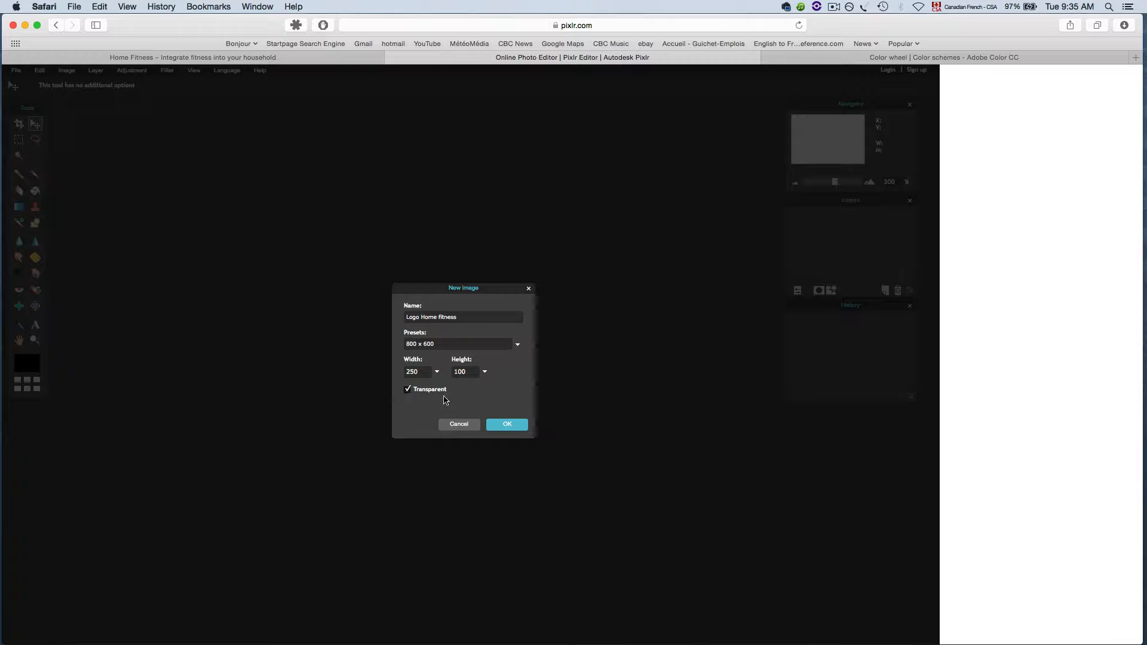
{"action": "left_click", "coordinate": [507, 425]}
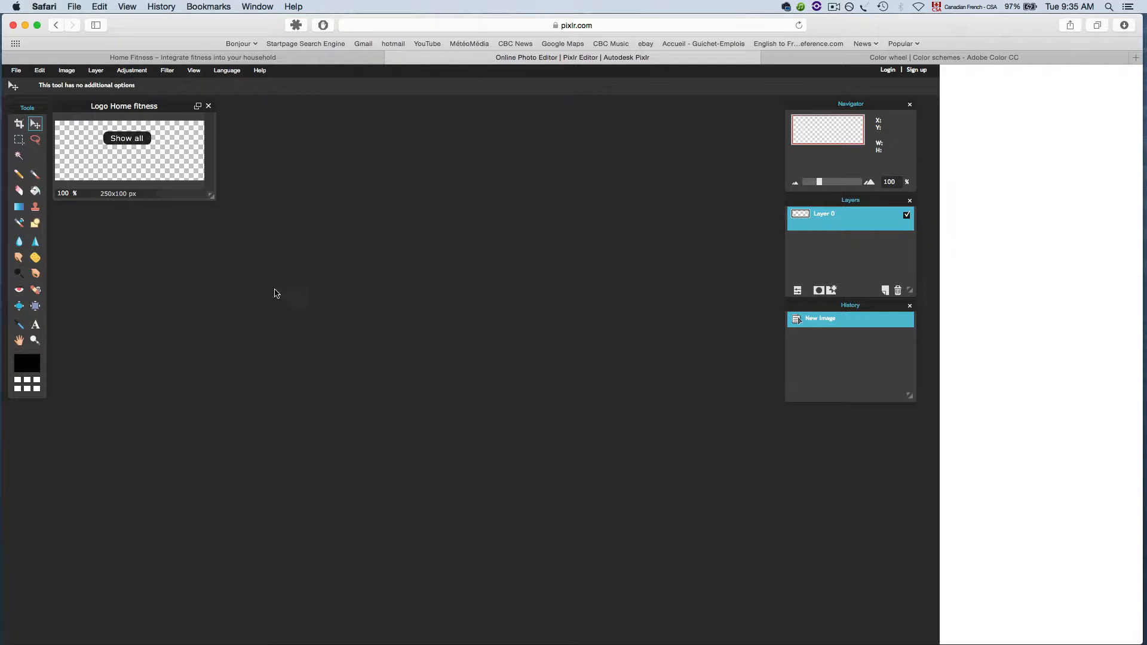
Enlarge the logo's image window to fill most of the workspace and set the zoom to 300%
{"action": "left_click_drag", "start_coordinate": [212, 198], "coordinate": [587, 490]}
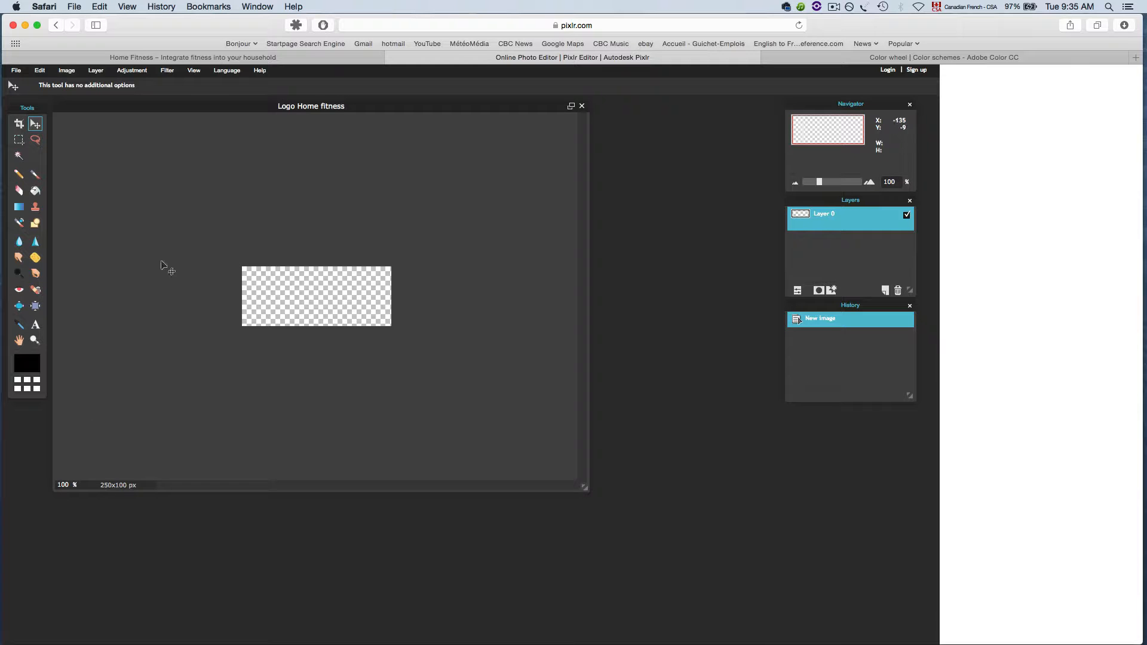
{"action": "left_click", "coordinate": [70, 486]}
{"action": "key", "text": "BackSpace"}
{"action": "key", "text": "BackSpace"}
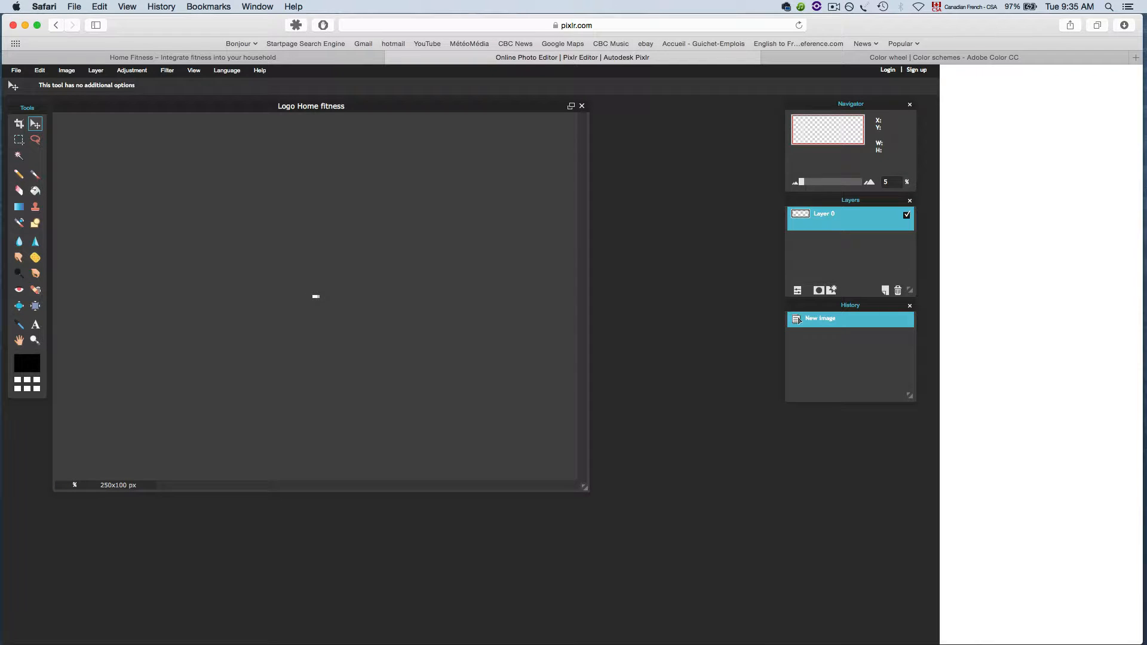
{"action": "type", "text": "300"}
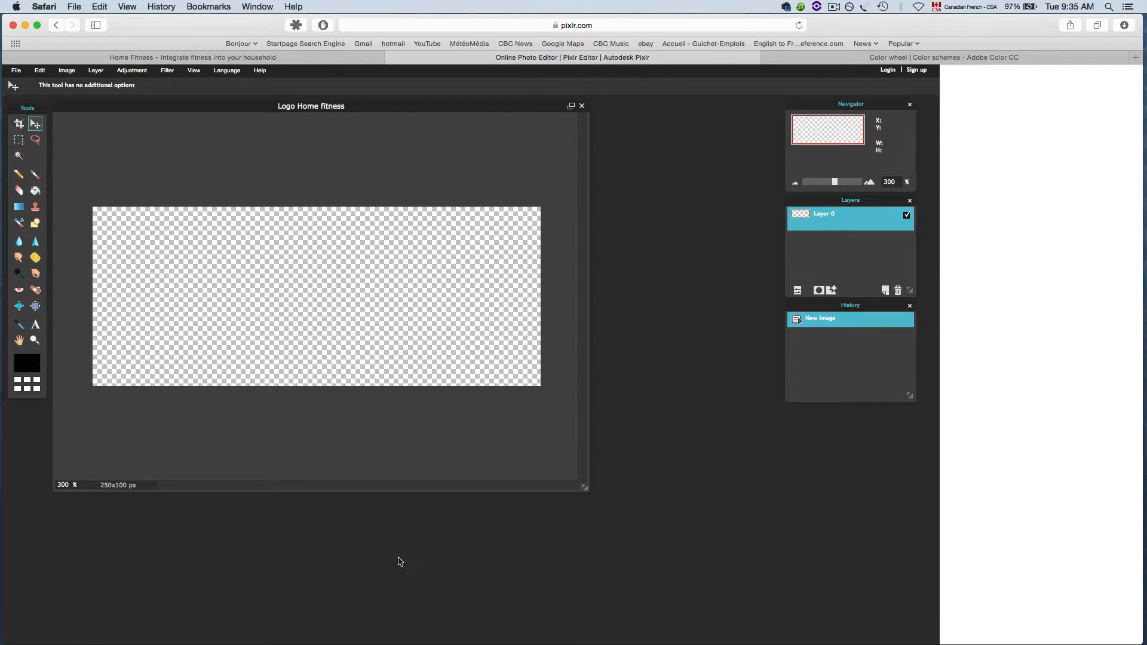
{"action": "left_click_drag", "start_coordinate": [584, 487], "coordinate": [725, 576]}
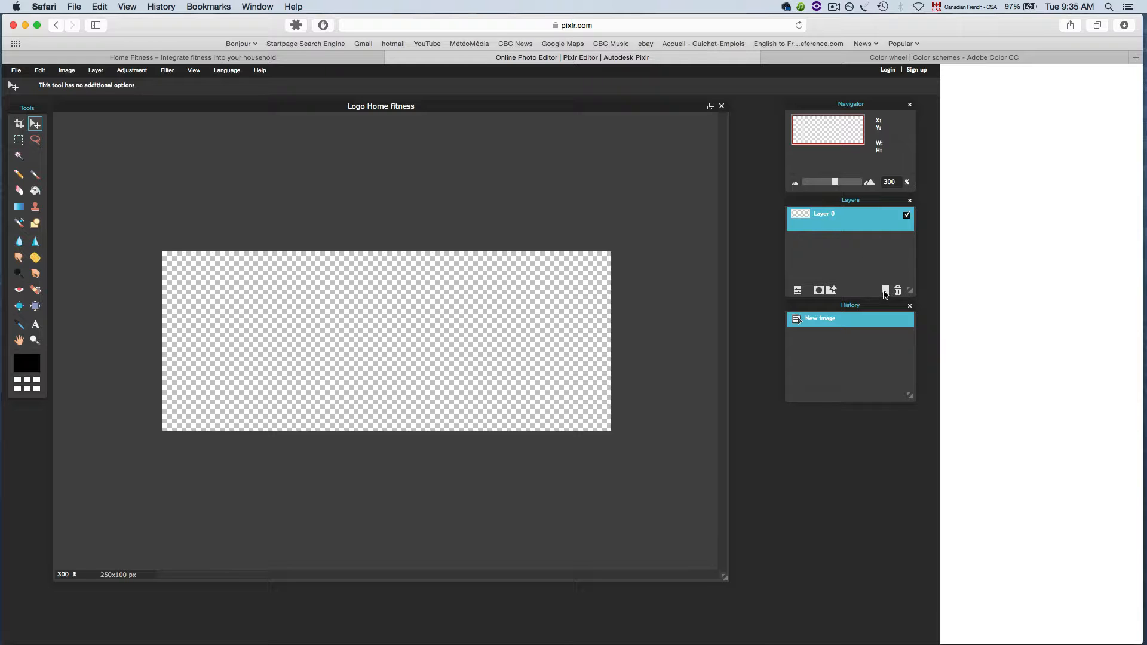
Add a new layer above Layer 0 and fill it with white using the Paint Bucket
{"action": "left_click", "coordinate": [884, 291]}
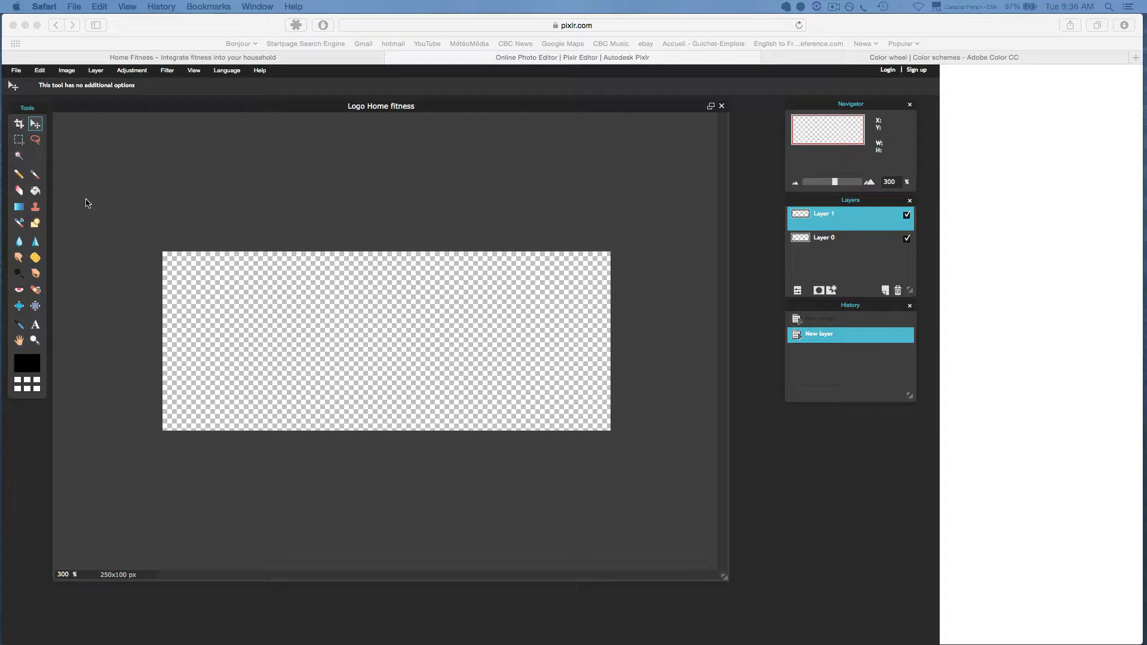
{"action": "left_click", "coordinate": [37, 192]}
{"action": "left_click", "coordinate": [37, 192]}
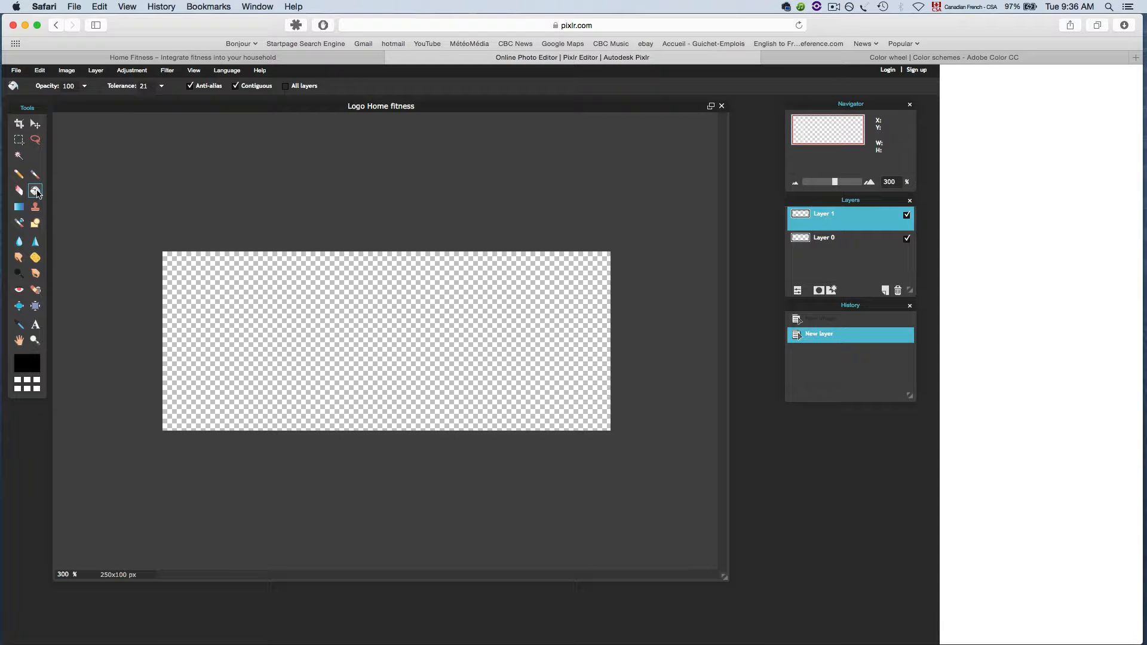
{"action": "left_click", "coordinate": [28, 365]}
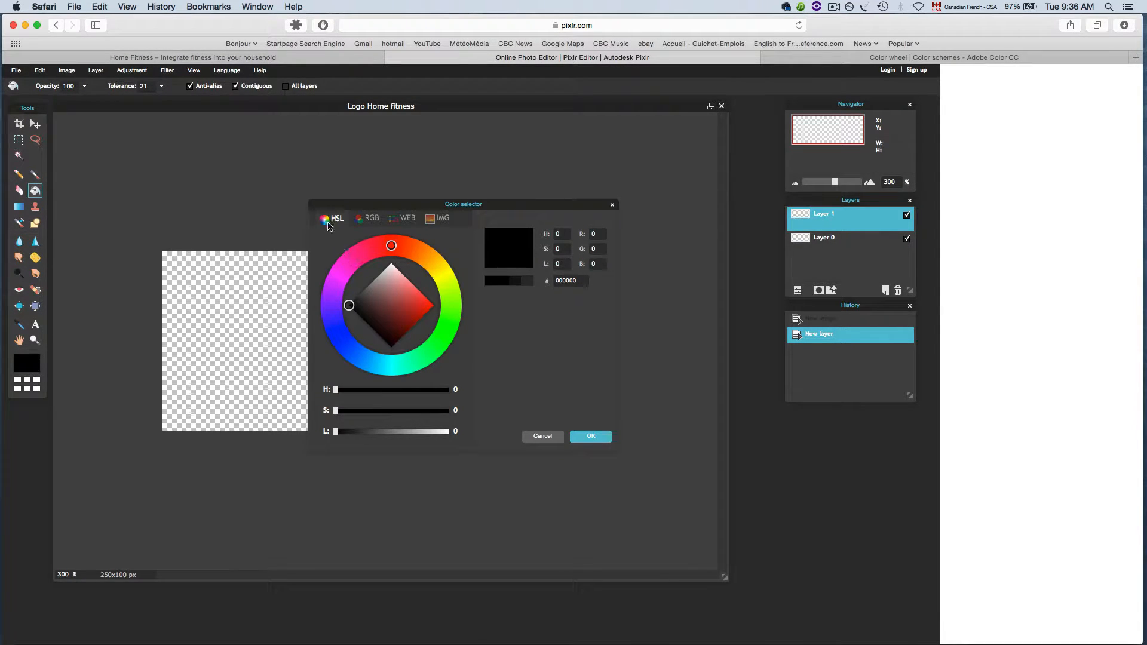
{"action": "left_click", "coordinate": [370, 219]}
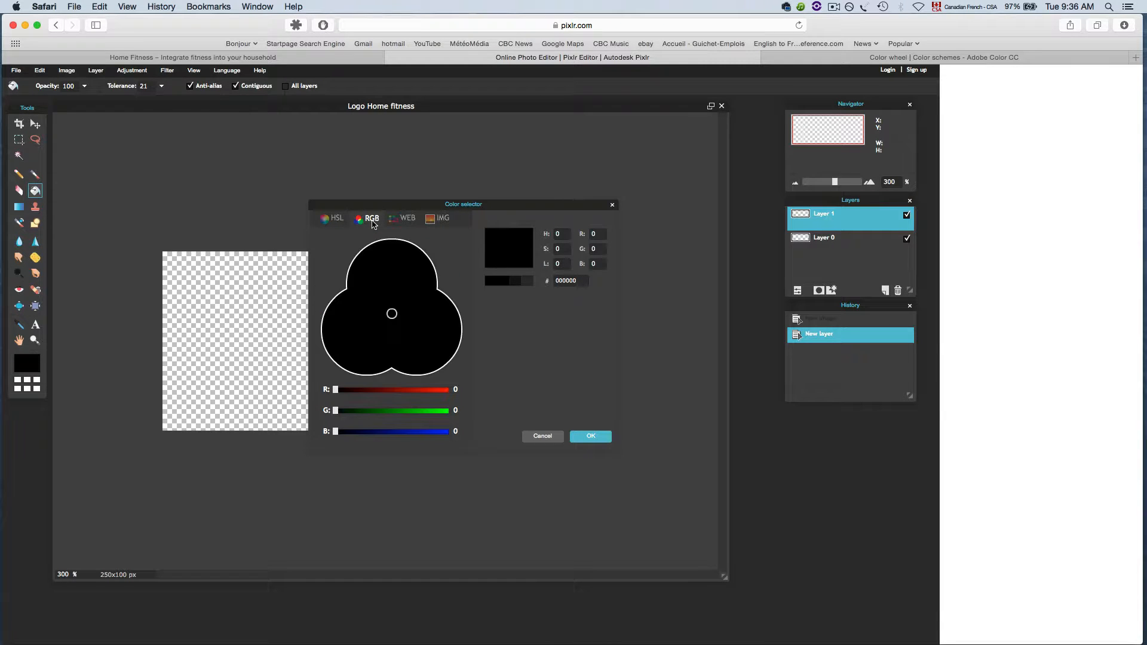
{"action": "left_click", "coordinate": [333, 220]}
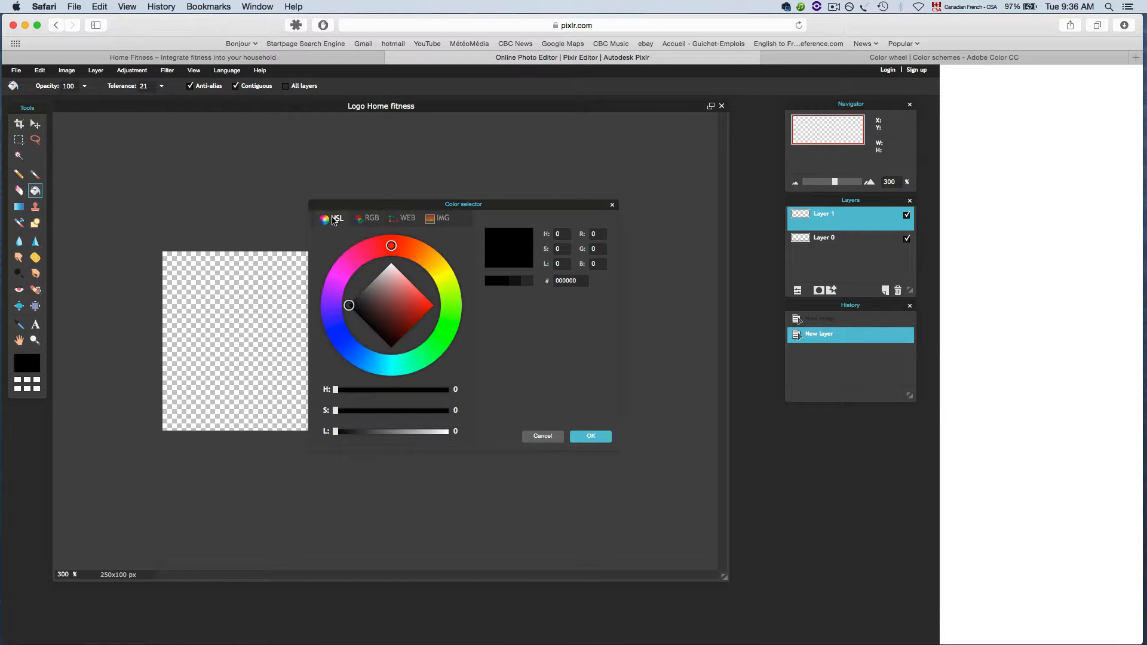
{"action": "left_click", "coordinate": [392, 266]}
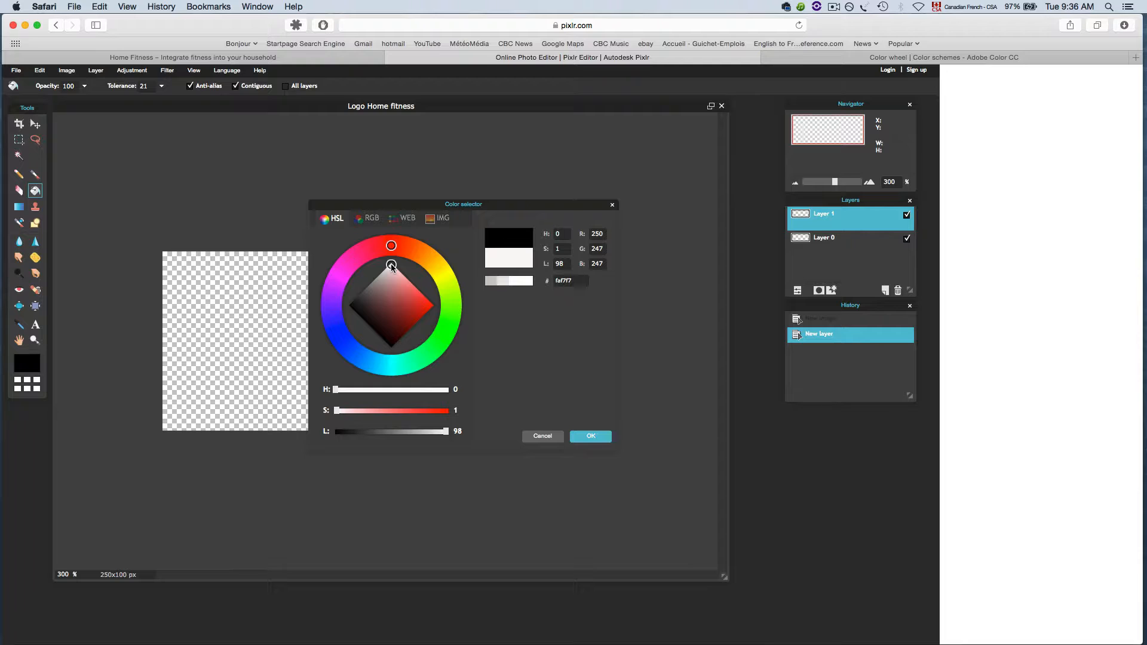
{"action": "left_click", "coordinate": [391, 265]}
{"action": "left_click", "coordinate": [391, 264]}
{"action": "left_click", "coordinate": [591, 437]}
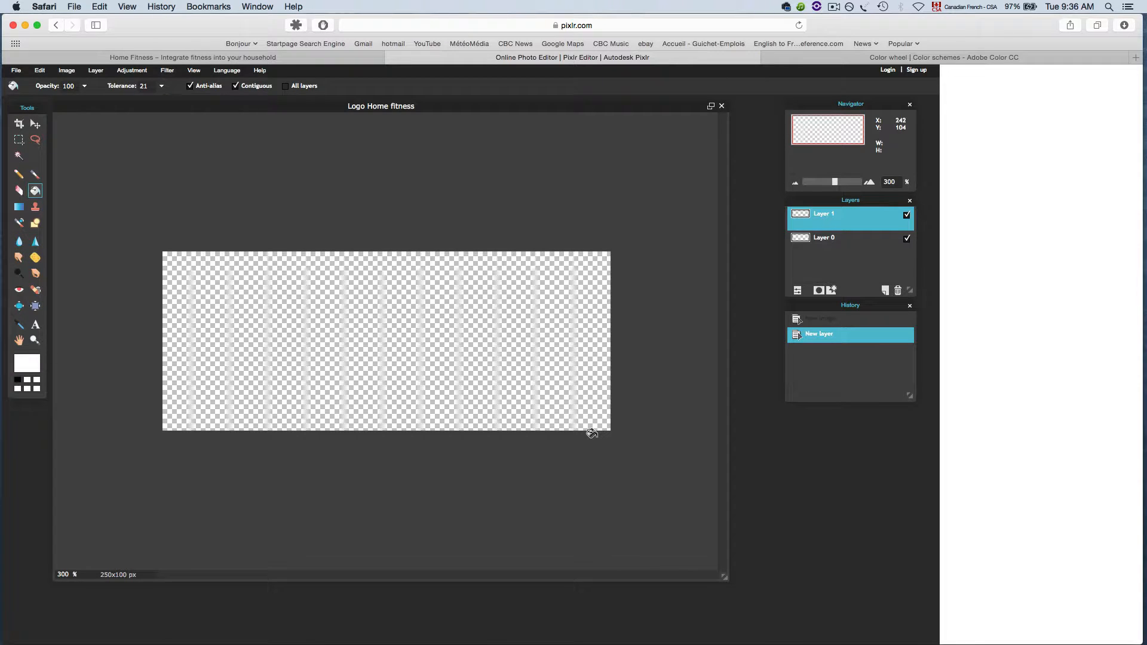
{"action": "left_click", "coordinate": [369, 340]}
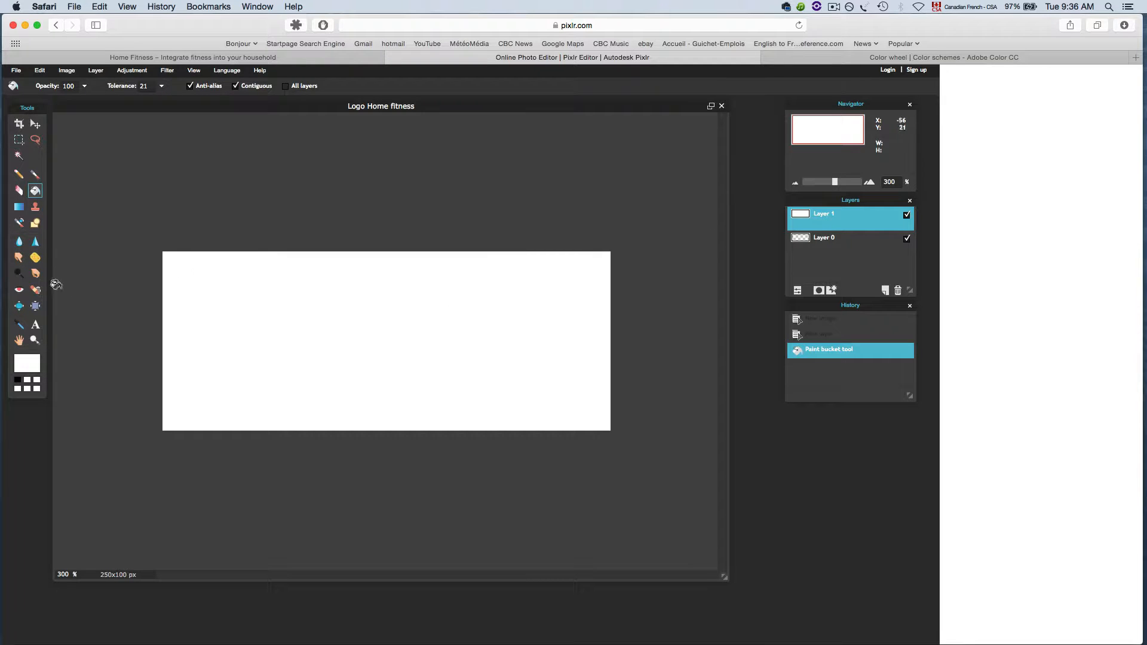
Add another layer above the white one and enter the text "Home" on the canvas with the Text tool
{"action": "left_click", "coordinate": [35, 326]}
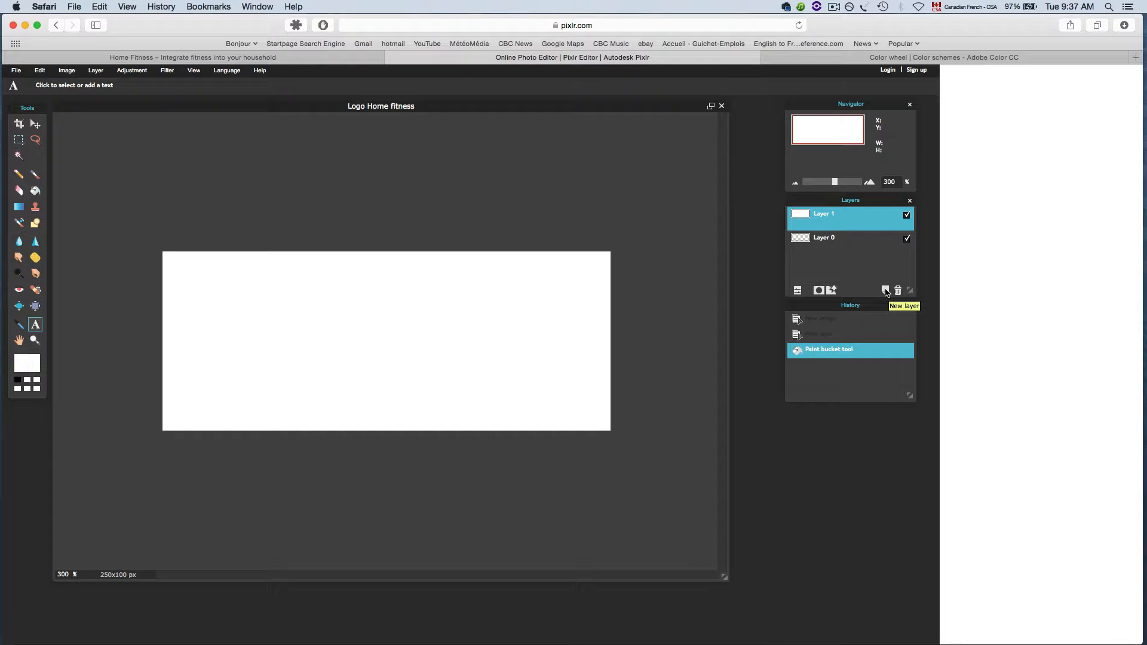
{"action": "left_click", "coordinate": [885, 291]}
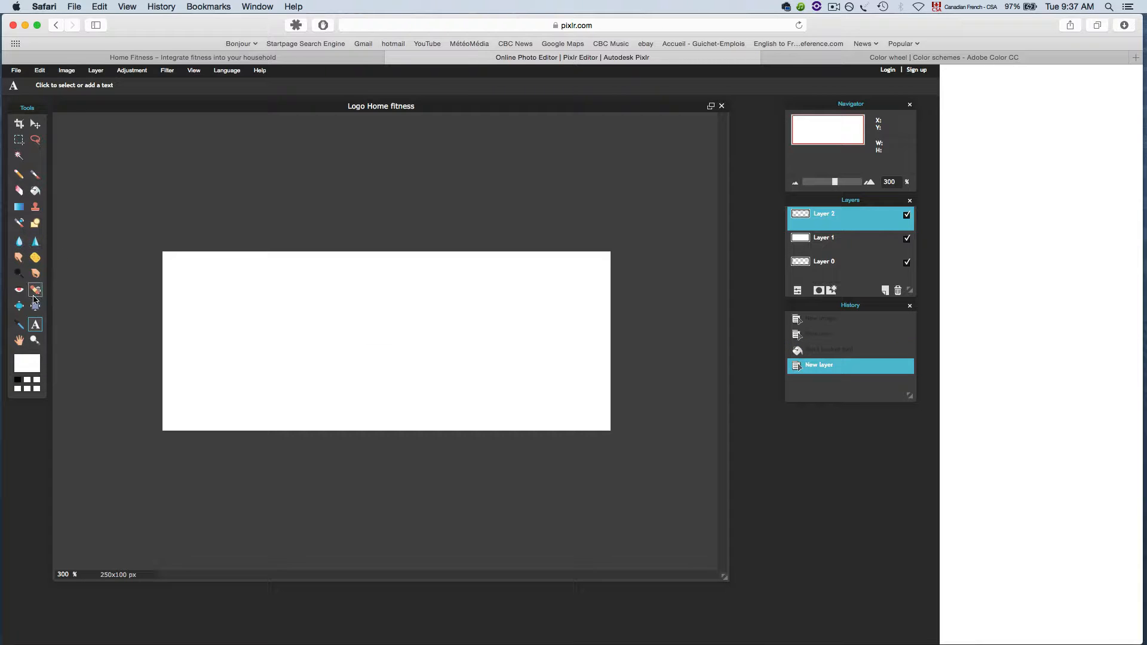
{"action": "left_click", "coordinate": [229, 315]}
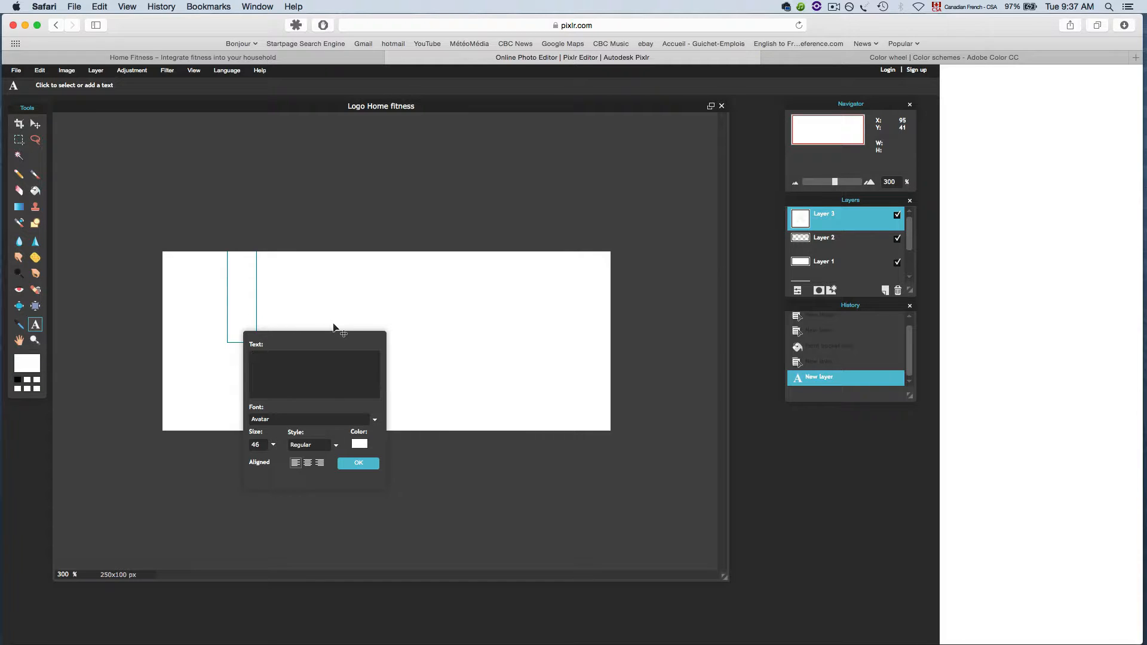
{"action": "type", "text": "Home"}
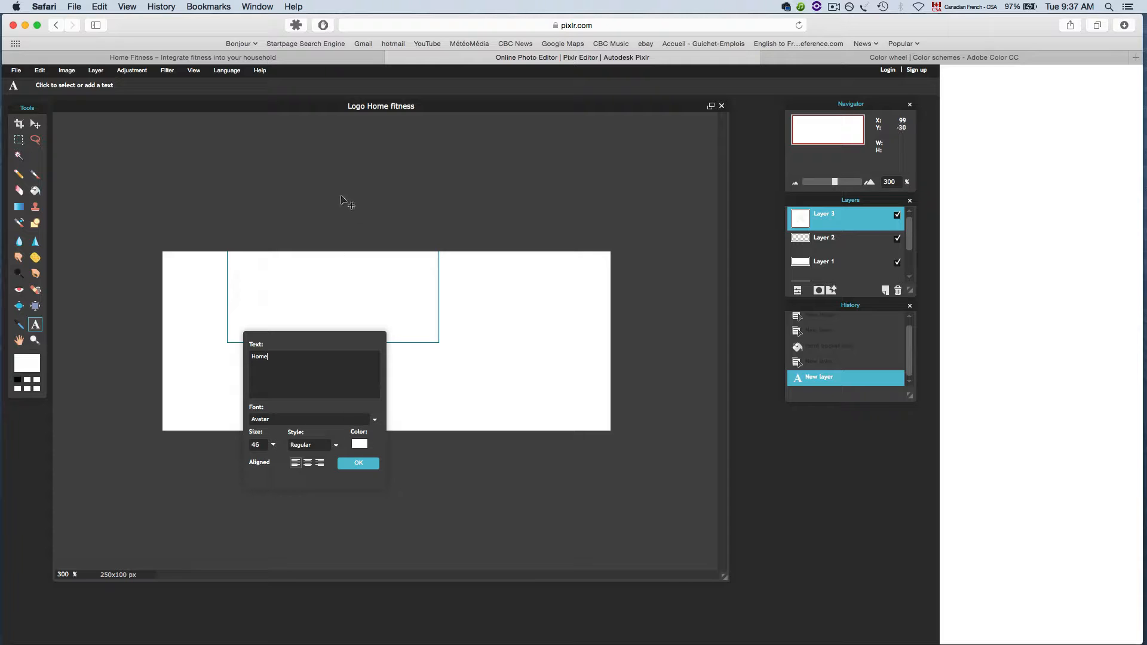
Switch to the Home Fitness website and sample the green of its site title with Digital Color Meter
{"action": "left_click", "coordinate": [304, 59]}
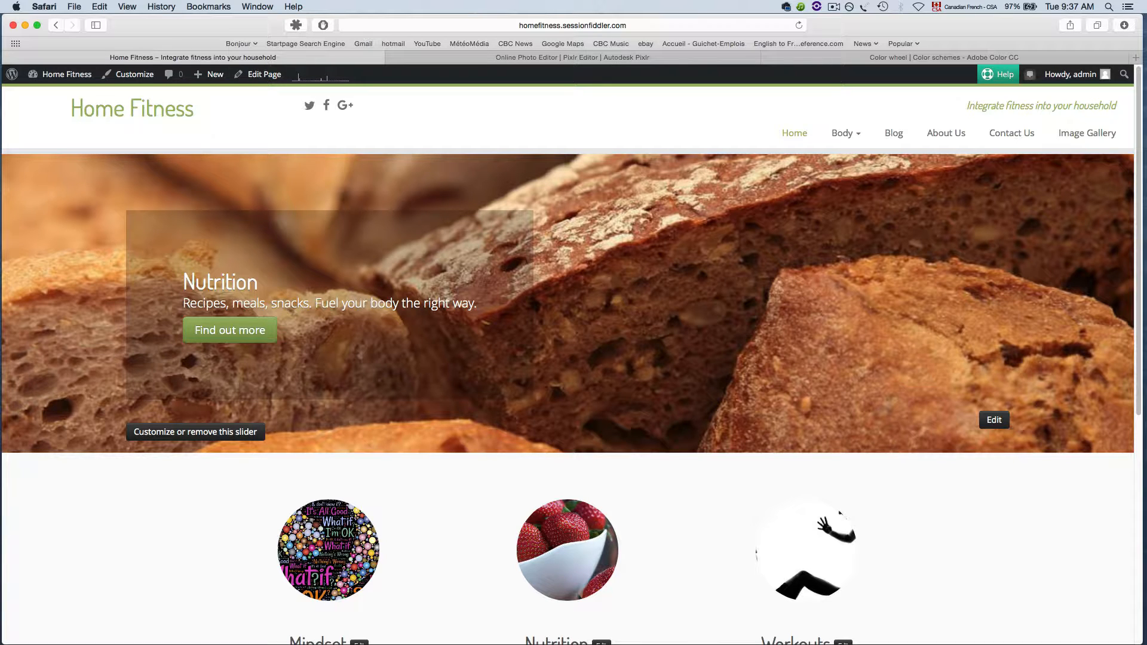
{"action": "key", "text": "super+Tab"}
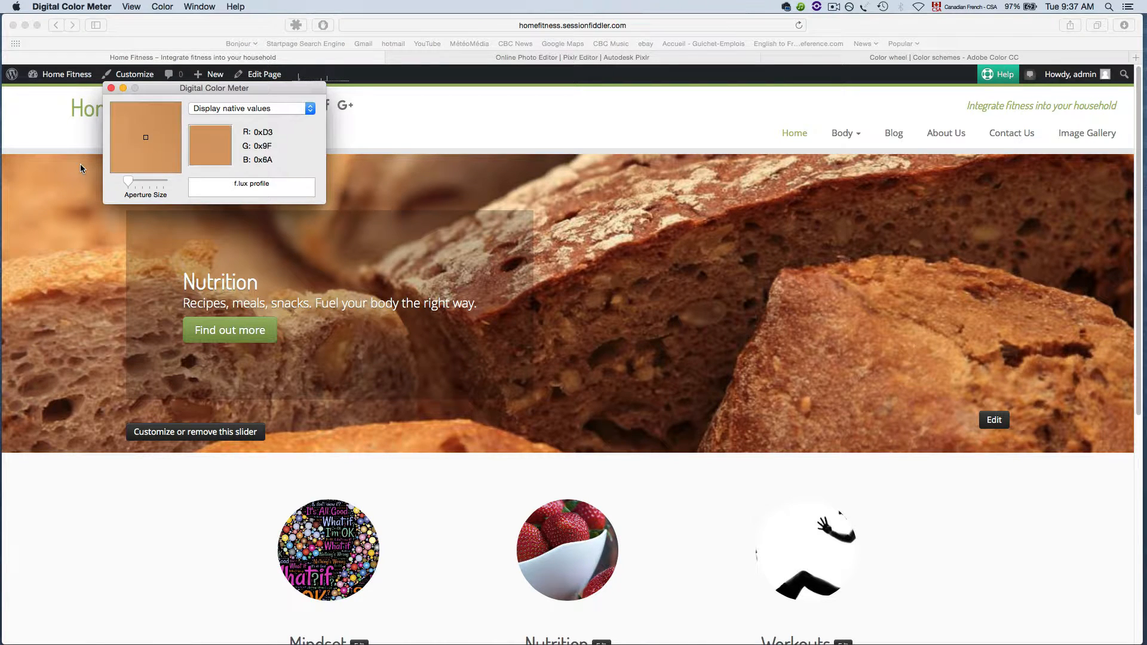
{"action": "left_click_drag", "start_coordinate": [215, 89], "coordinate": [341, 177]}
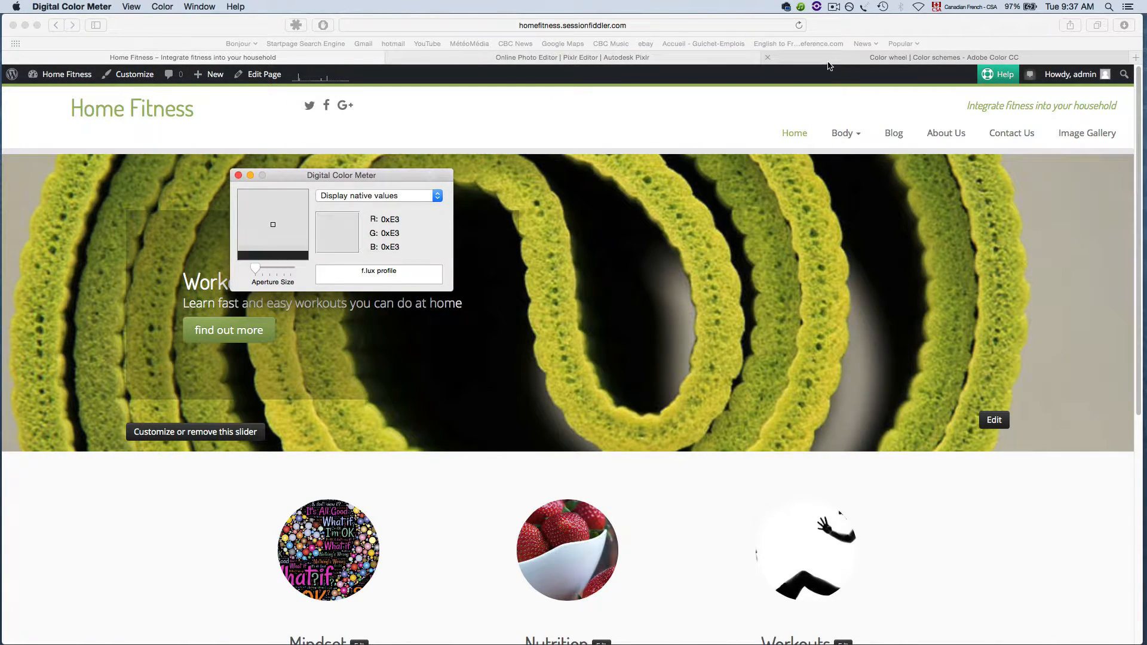
Switch to Adobe Color and set the fourth swatch of the palette to hex 9DB869
{"action": "left_click", "coordinate": [832, 57]}
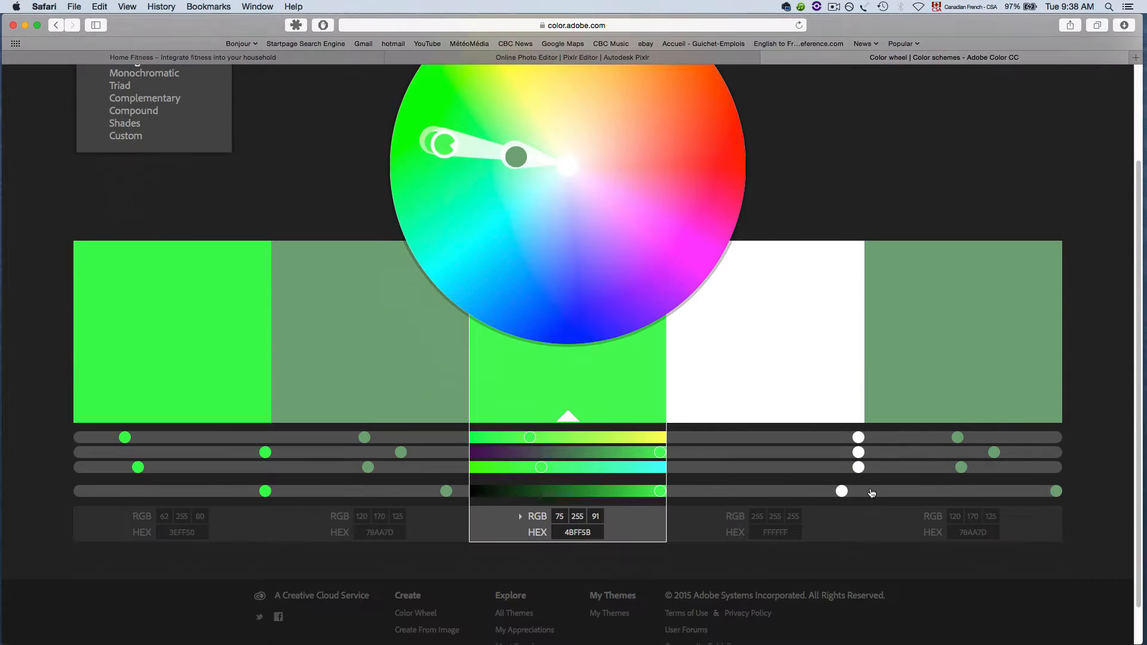
{"action": "scroll", "coordinate": [865, 499], "scroll_direction": "down", "scroll_amount": 3}
{"action": "left_click", "coordinate": [781, 533]}
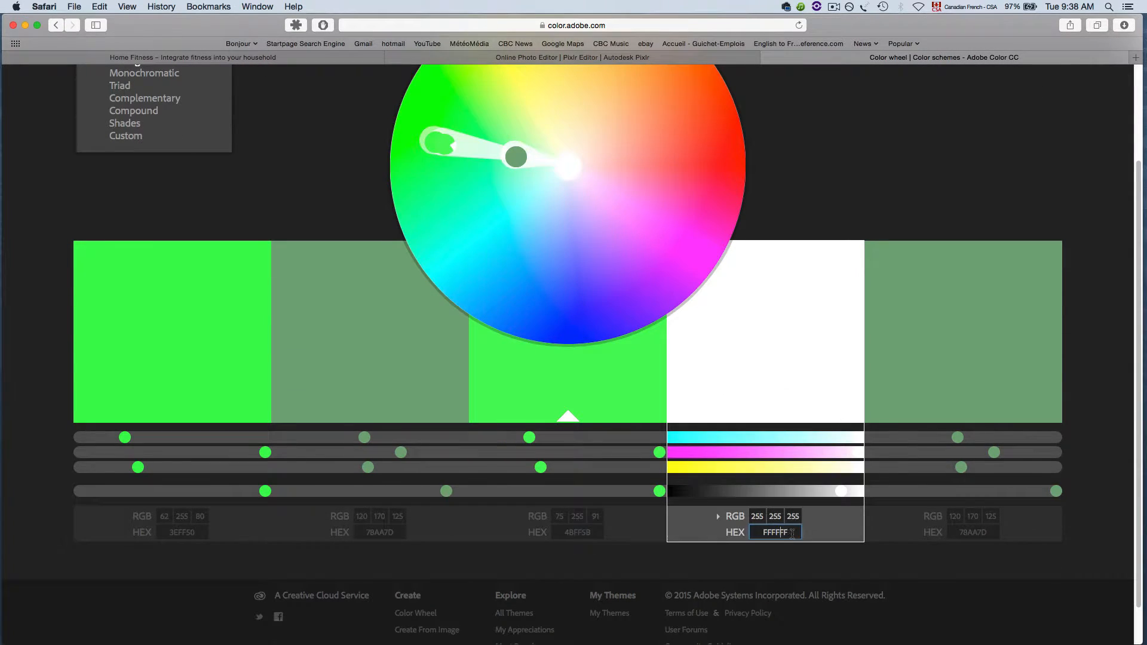
{"action": "left_click_drag", "start_coordinate": [792, 533], "coordinate": [764, 534]}
{"action": "type", "text": "#9DB869"}
{"action": "key", "text": "Return"}
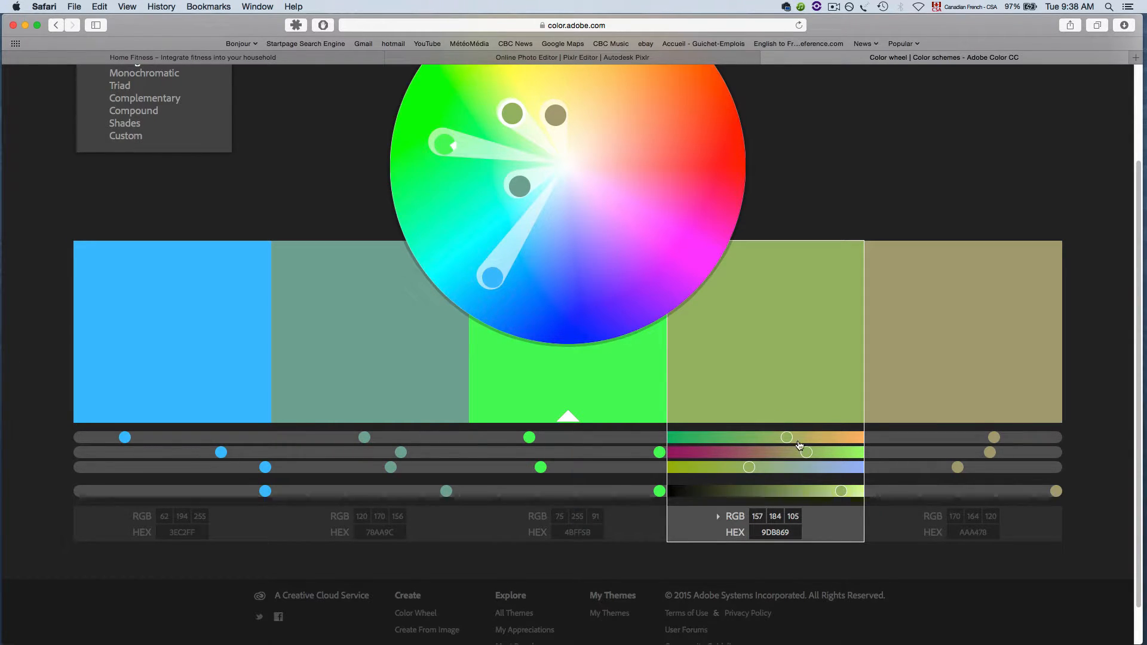
Set the base color of the palette to hex 9DB869, and shift it on the wheel toward yellow to B5B815
{"action": "left_click", "coordinate": [594, 532]}
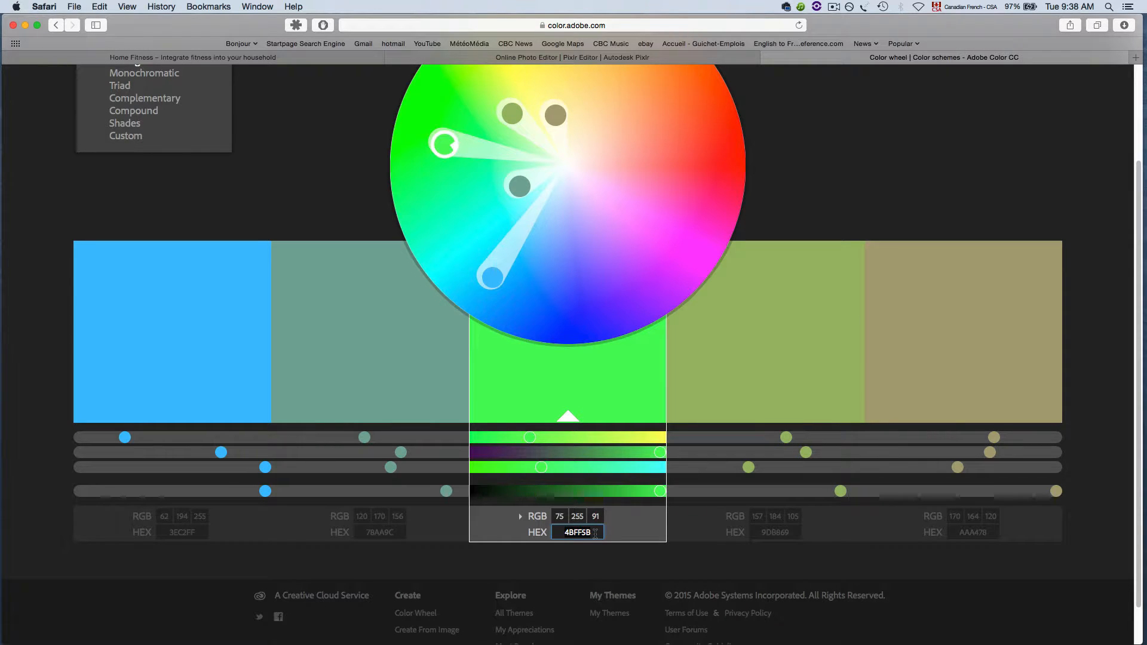
{"action": "type", "text": "#9DB869"}
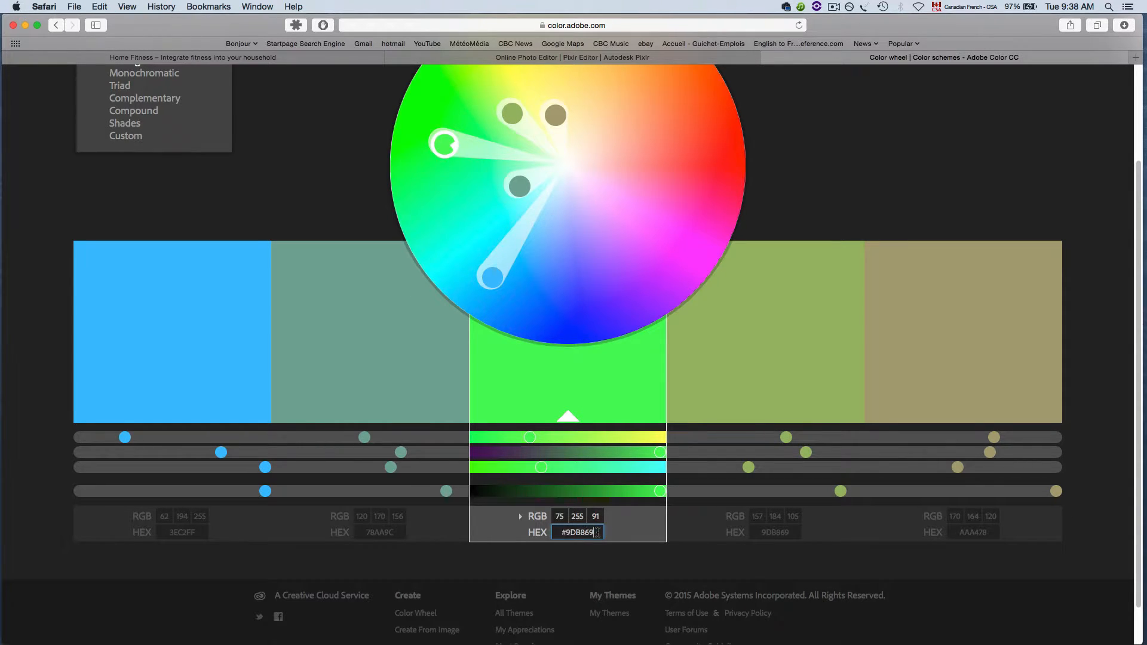
{"action": "key", "text": "Return"}
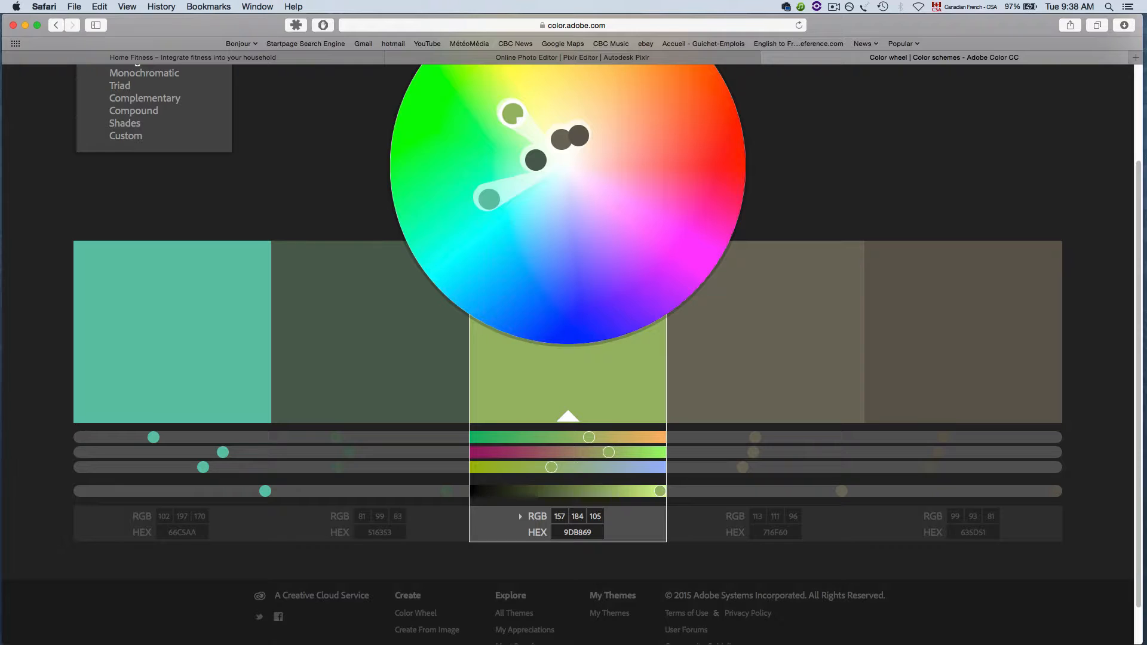
{"action": "scroll", "coordinate": [937, 221], "scroll_direction": "up", "scroll_amount": 3}
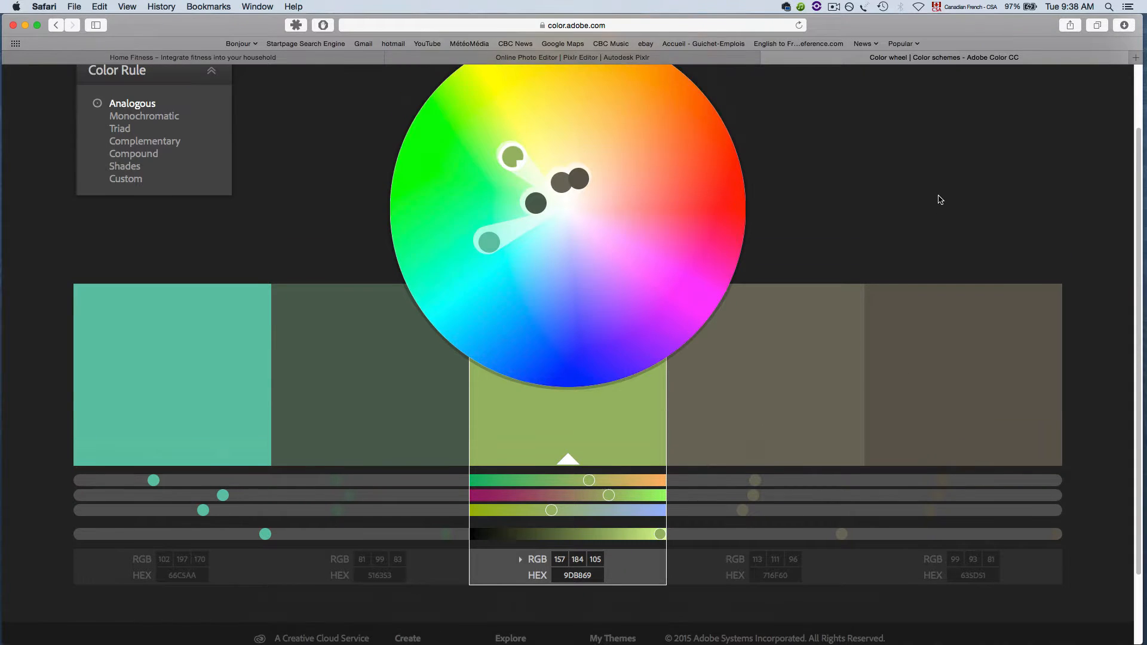
{"action": "left_click_drag", "start_coordinate": [515, 177], "coordinate": [491, 104]}
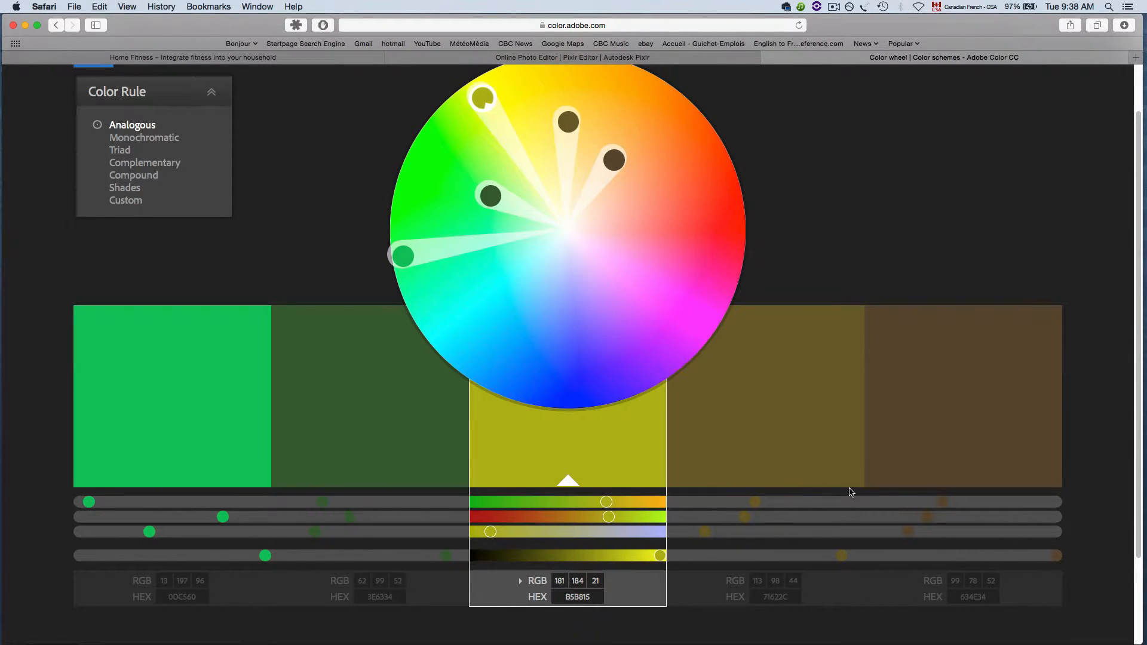
Set the fourth swatch of the shifted palette back to the website's green, hex 9DB869
{"action": "left_click", "coordinate": [794, 588]}
{"action": "left_click", "coordinate": [793, 596]}
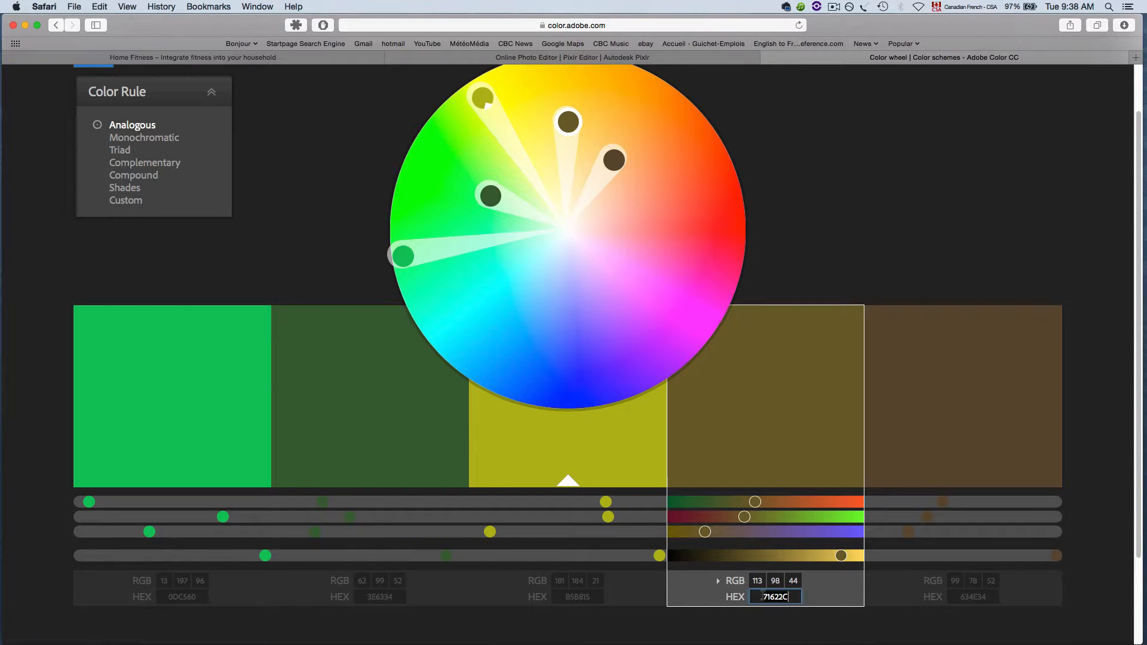
{"action": "type", "text": "9DB869"}
{"action": "key", "text": "Return"}
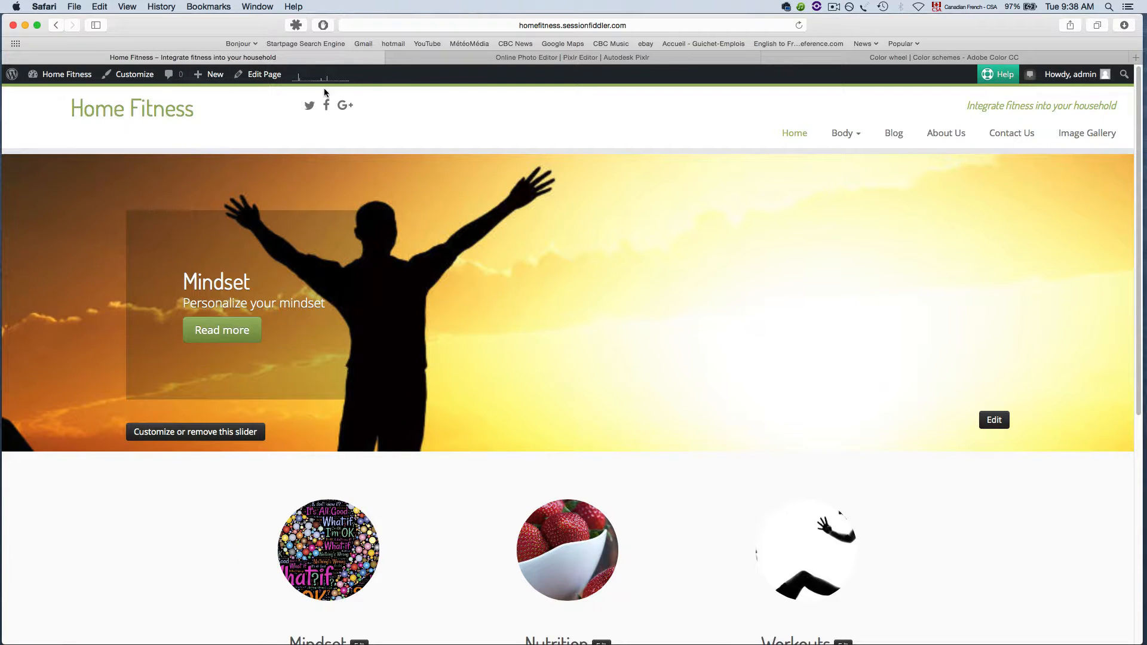
Switch to Pixlr Editor and set the color of the "Home" text to hex 9db869
{"action": "left_click", "coordinate": [510, 58]}
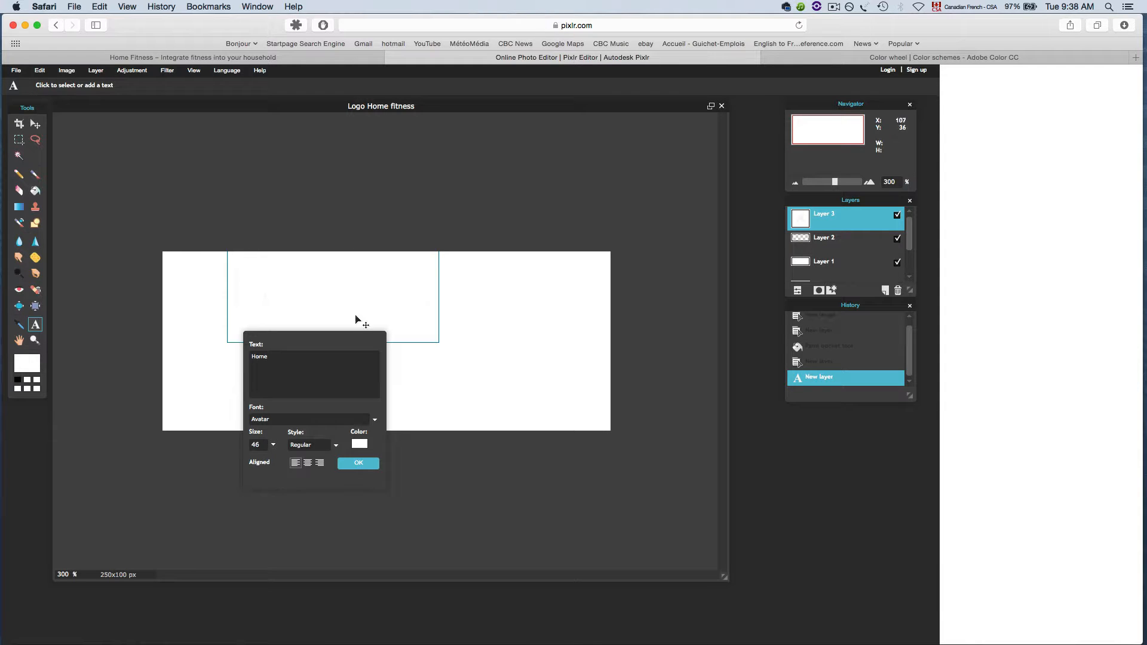
{"action": "left_click", "coordinate": [364, 445]}
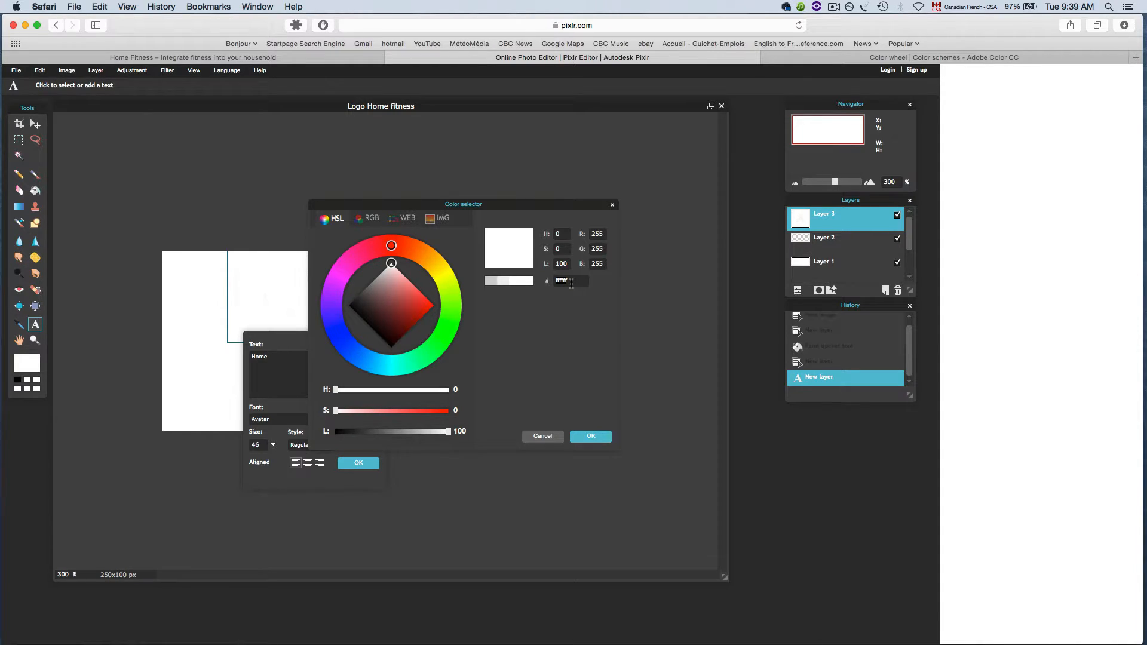
{"action": "type", "text": "9db869"}
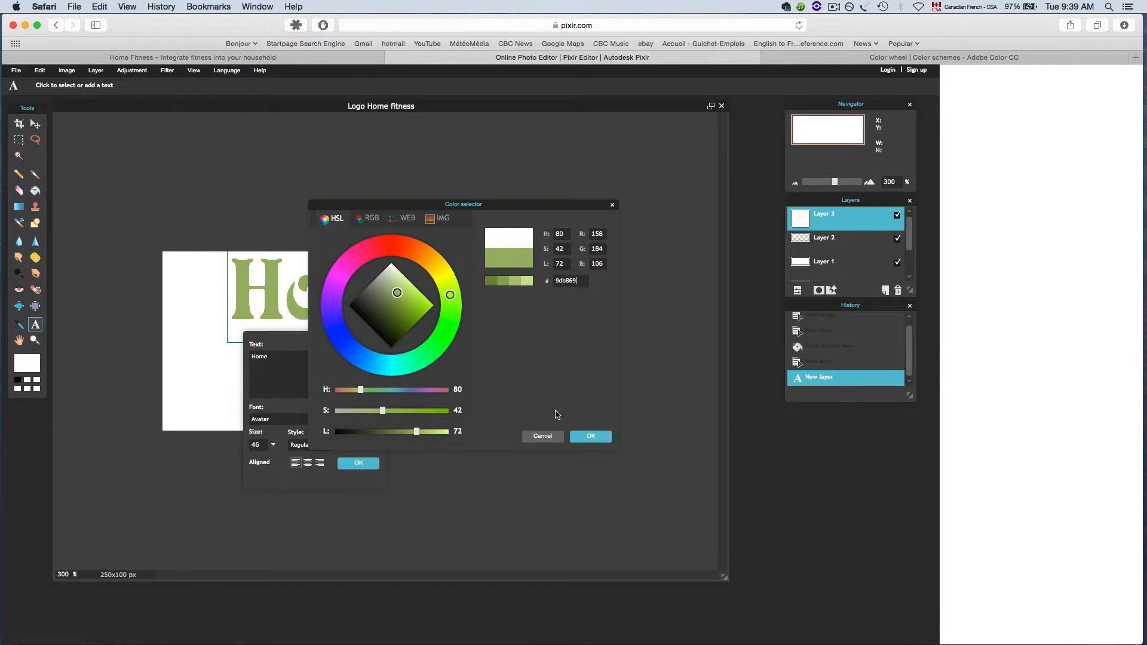
{"action": "left_click", "coordinate": [591, 436]}
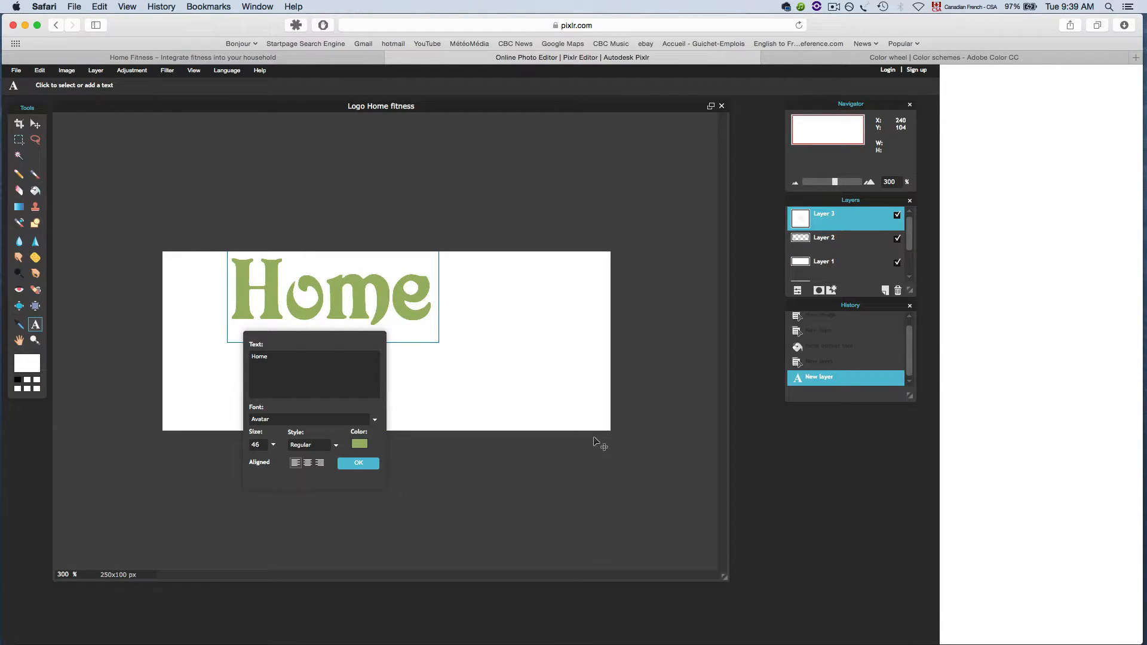
Review the font and size choices, keep Avatar at size 46, and apply the "Home" text
{"action": "left_click", "coordinate": [375, 422]}
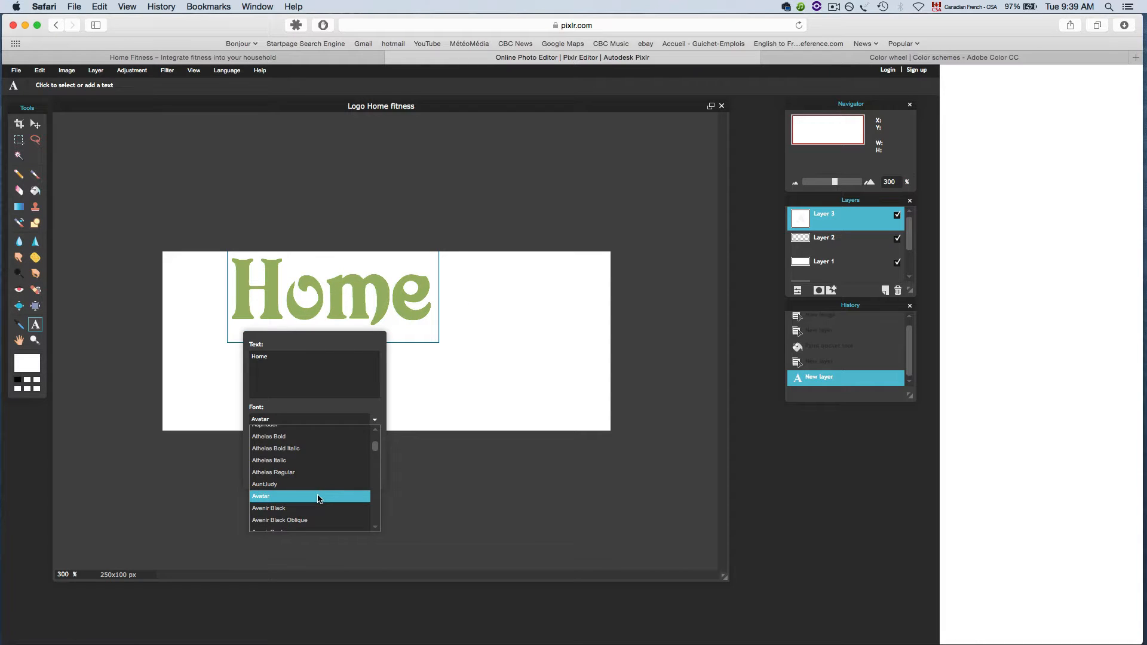
{"action": "left_click", "coordinate": [318, 499]}
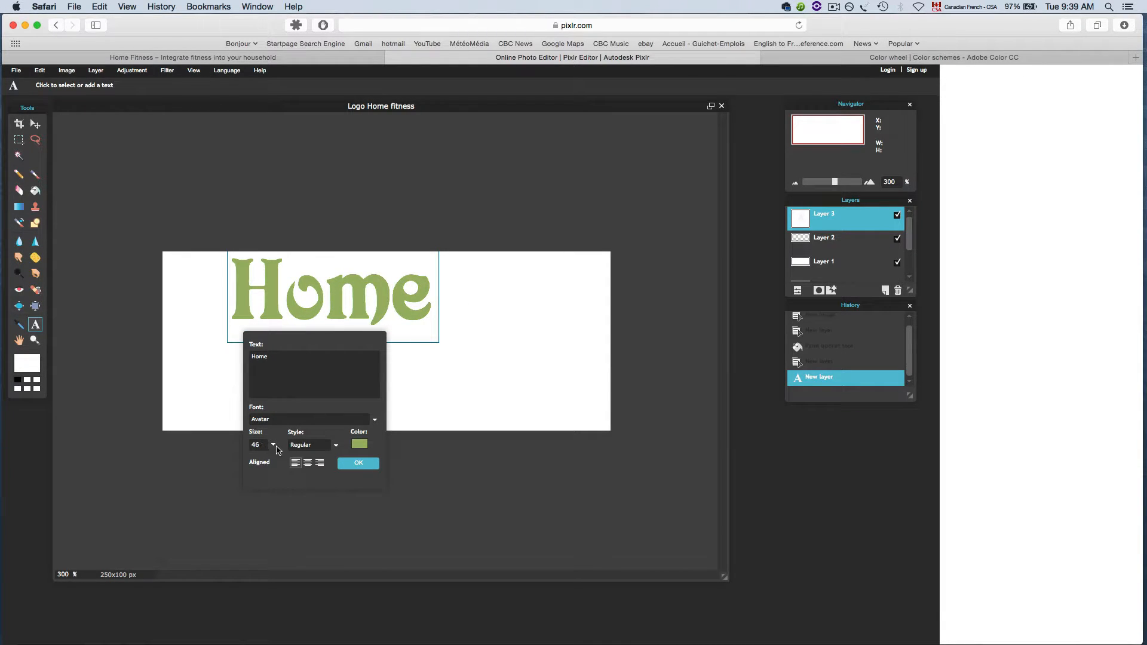
{"action": "left_click", "coordinate": [274, 445]}
{"action": "left_click_drag", "start_coordinate": [235, 461], "coordinate": [235, 461]}
{"action": "left_click", "coordinate": [358, 463]}
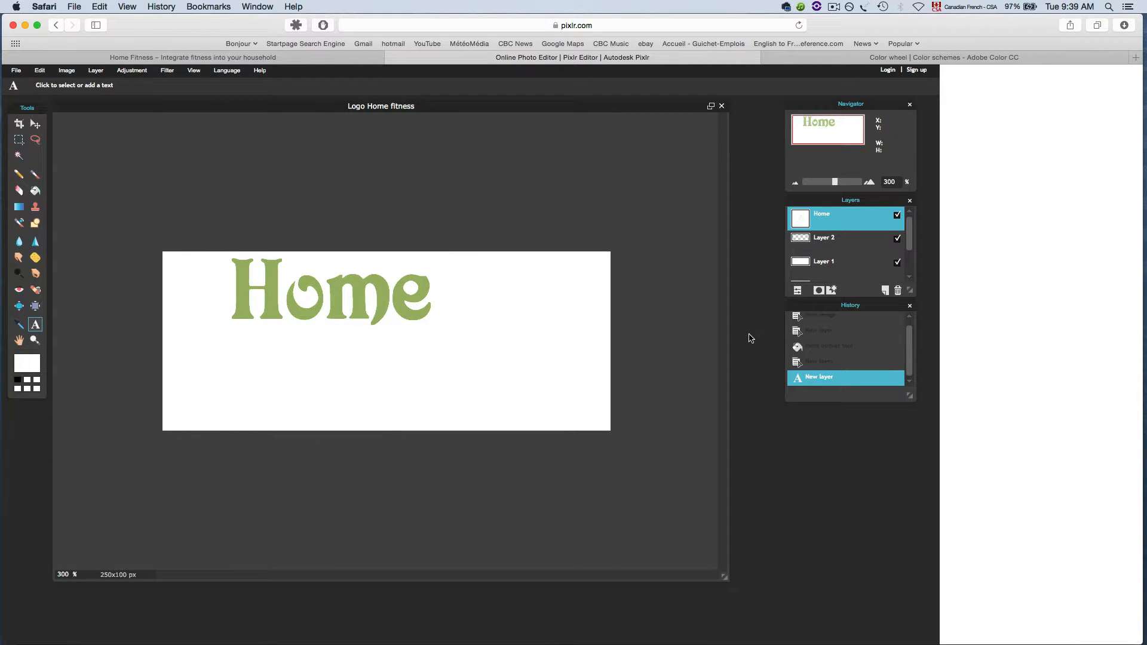
Add a new layer above "Home" and enter the text "Fitness" just below that word with the Text tool
{"action": "left_click", "coordinate": [885, 291]}
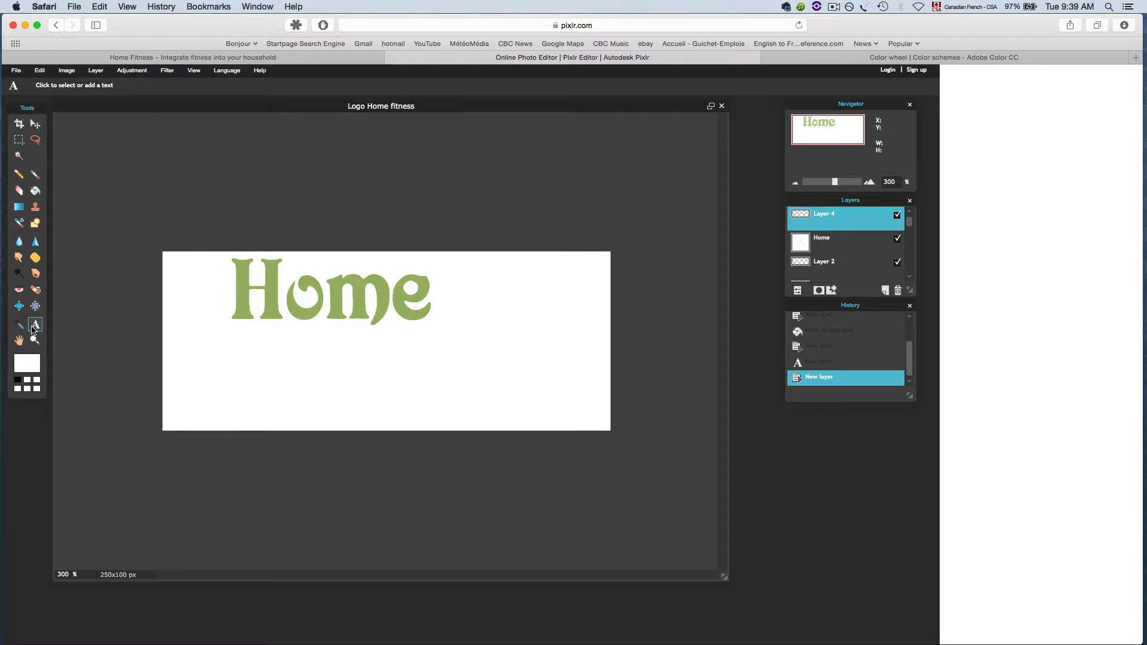
{"action": "left_click", "coordinate": [281, 366]}
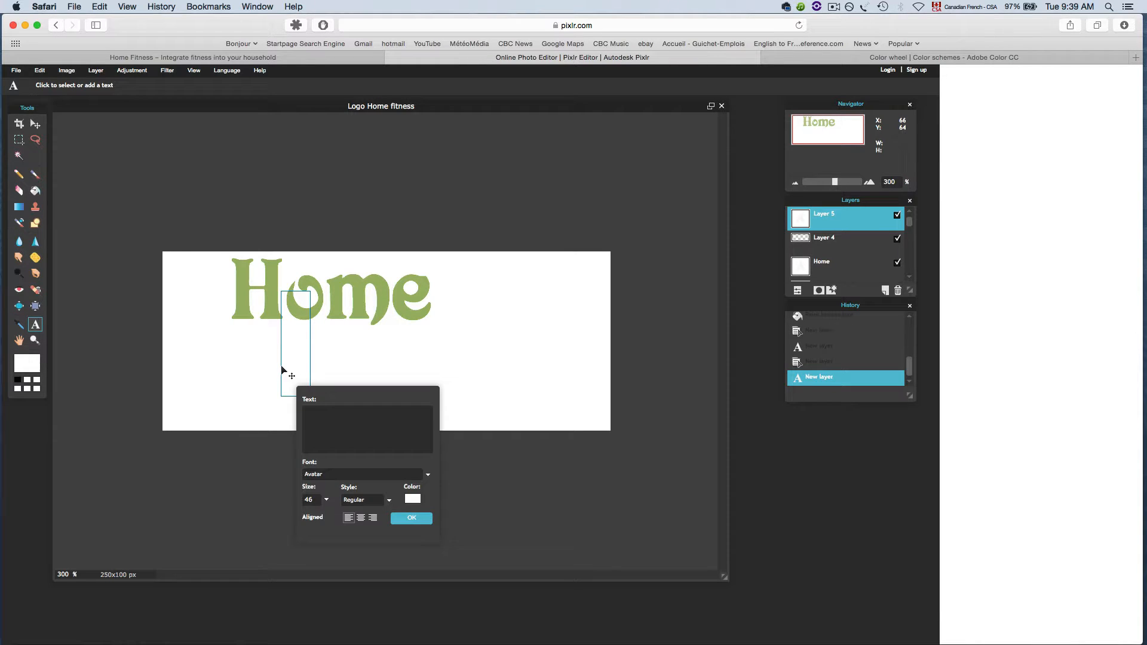
{"action": "type", "text": "Fitness"}
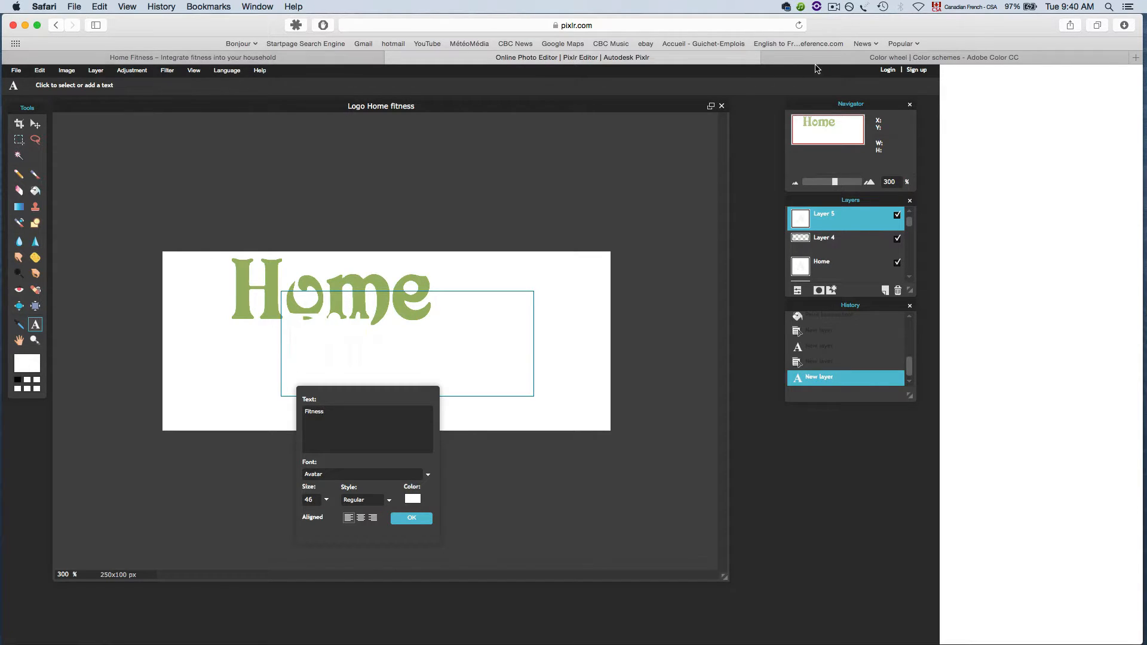
Look up the hex code of the golden first swatch in the Adobe Color palette
{"action": "left_click", "coordinate": [834, 64]}
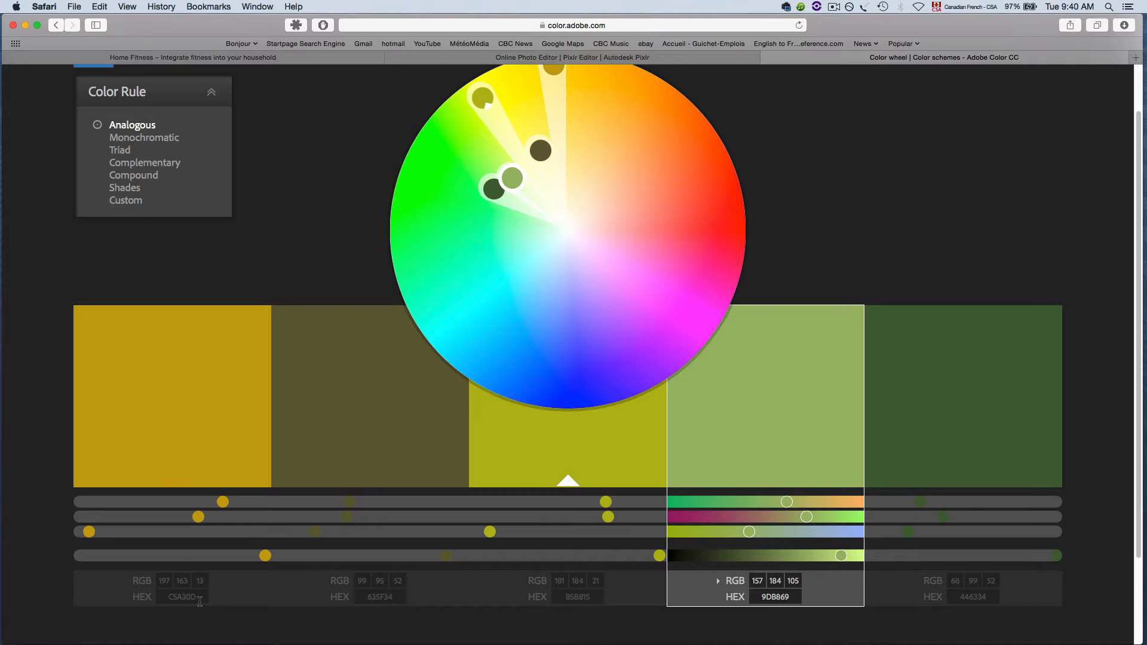
{"action": "left_click", "coordinate": [199, 600]}
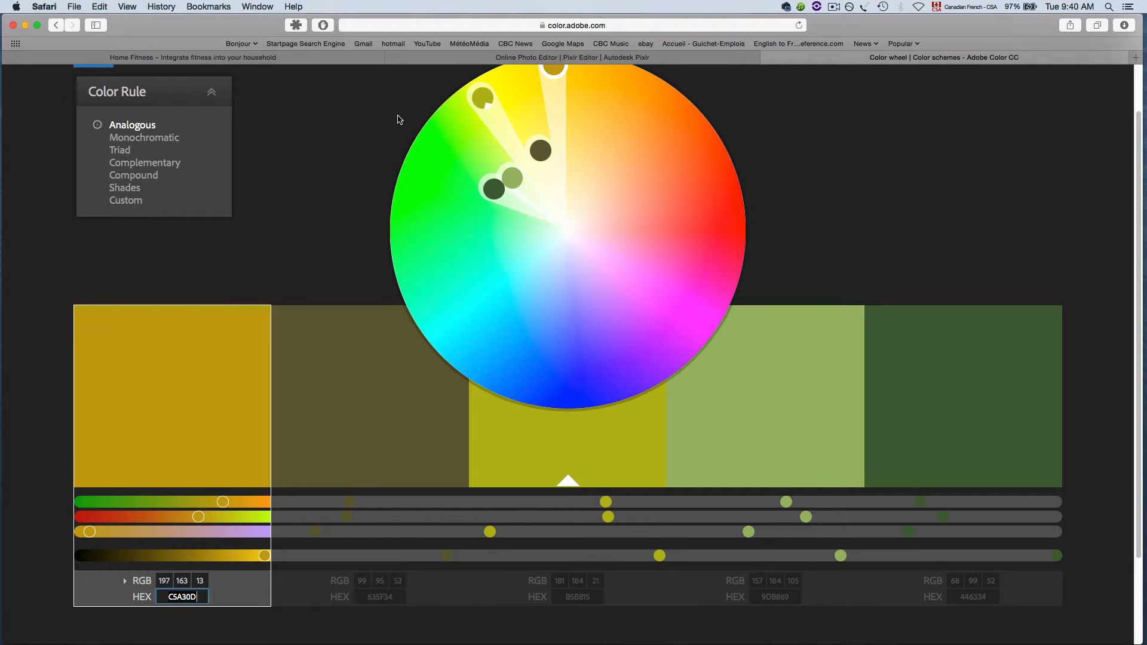
{"action": "left_click", "coordinate": [344, 60]}
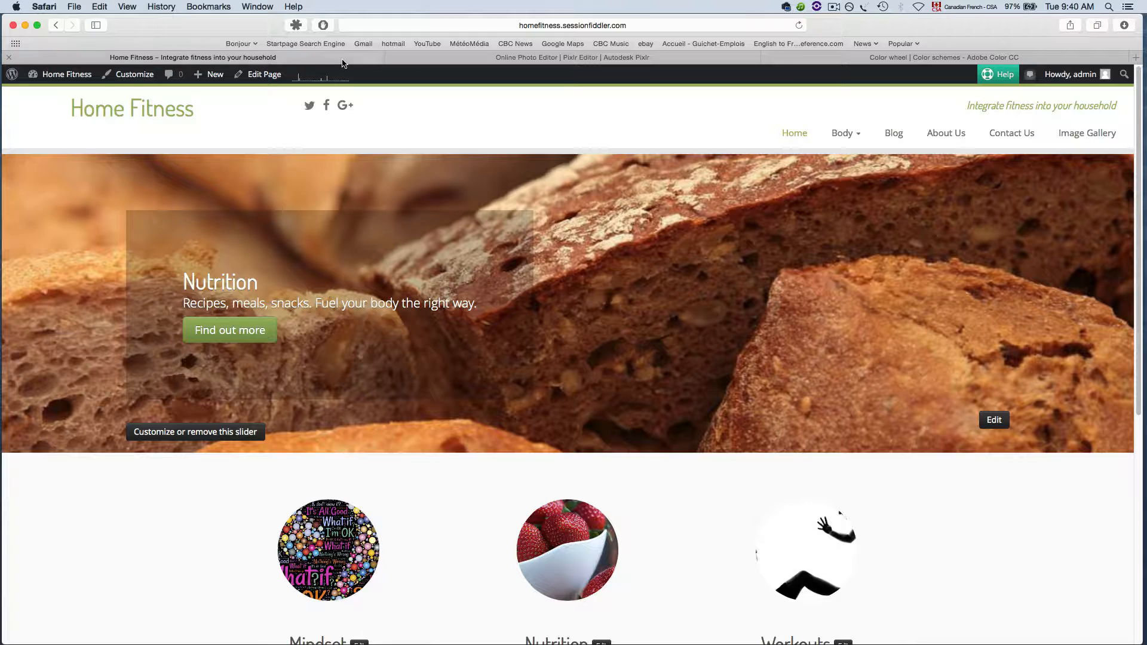
Switch back to Pixlr Editor and set the color of the "Fitness" text to hex c5a30d
{"action": "left_click", "coordinate": [614, 60]}
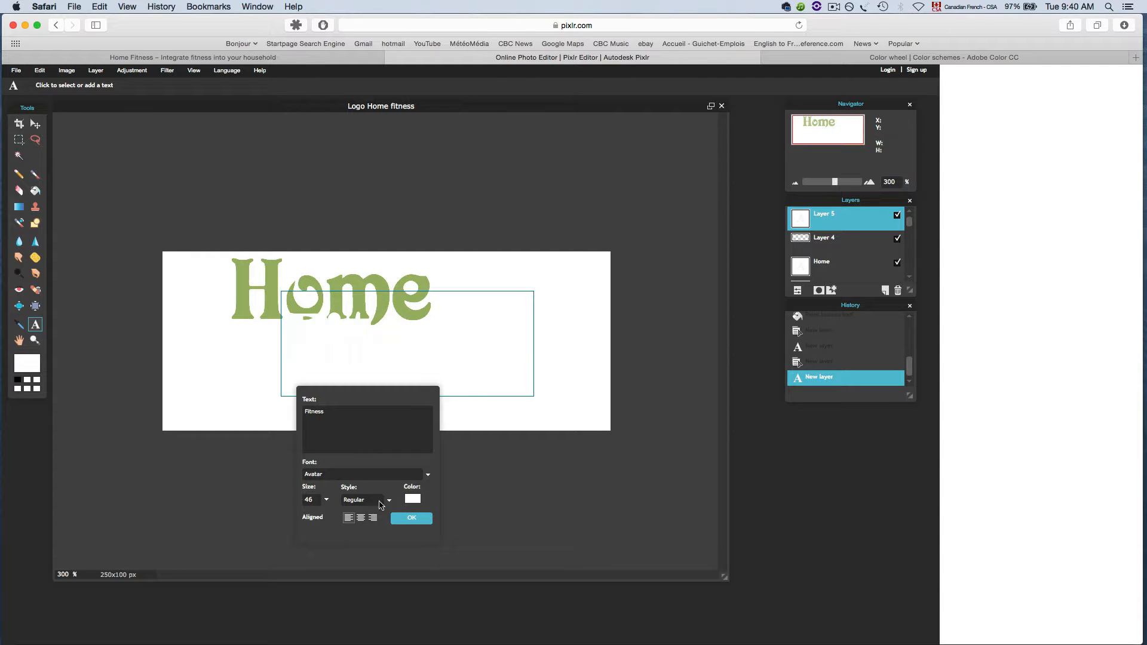
{"action": "left_click", "coordinate": [412, 500]}
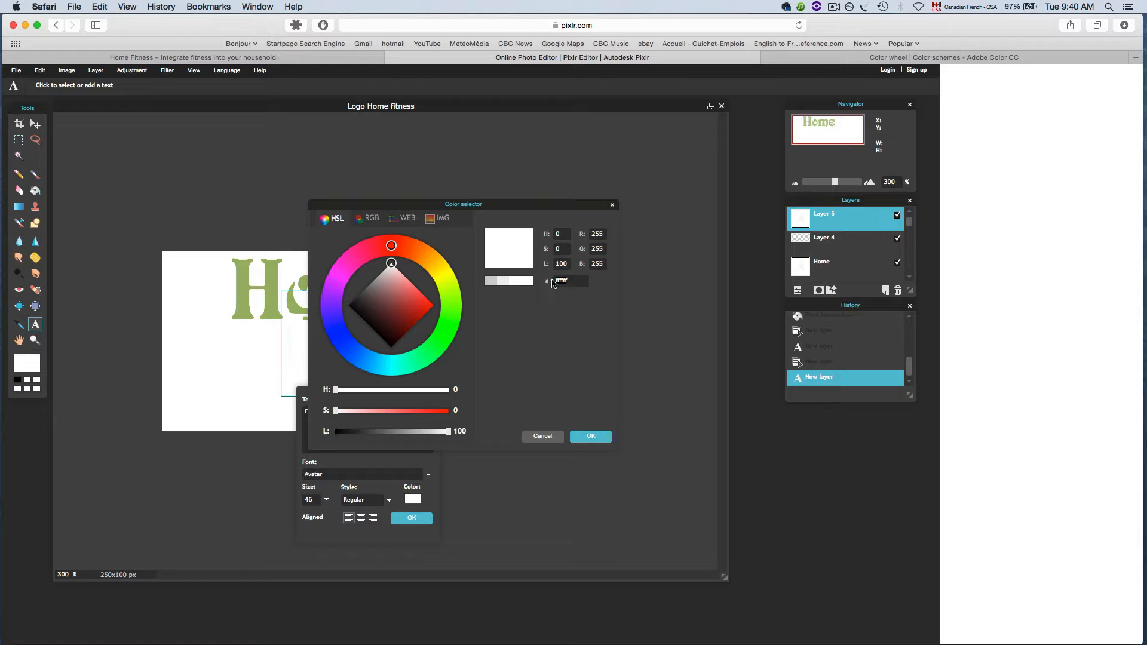
{"action": "type", "text": "c5a30d"}
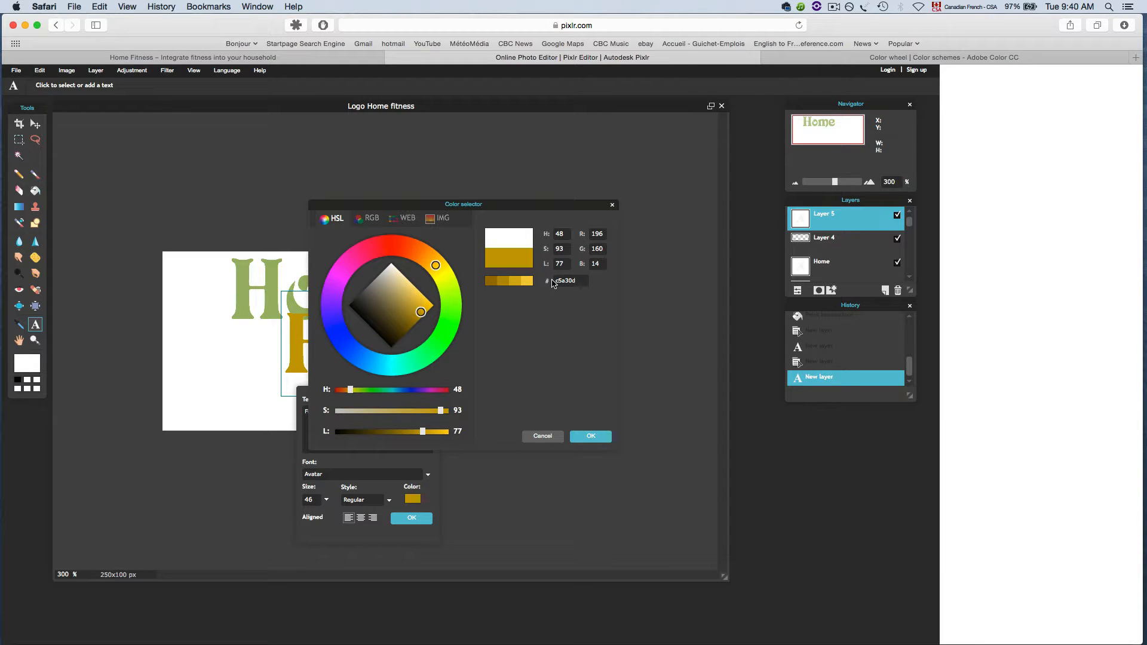
{"action": "key", "text": "Return"}
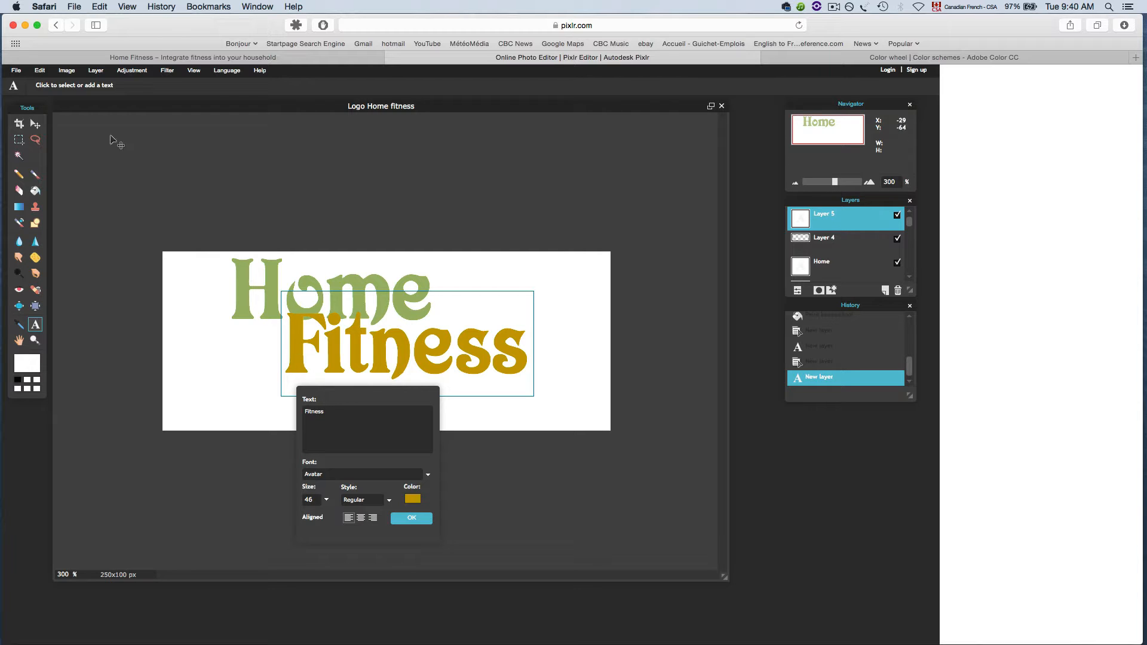
Apply the "Fitness" text and move it down and slightly right so it clears the word "Home"
{"action": "left_click", "coordinate": [36, 125]}
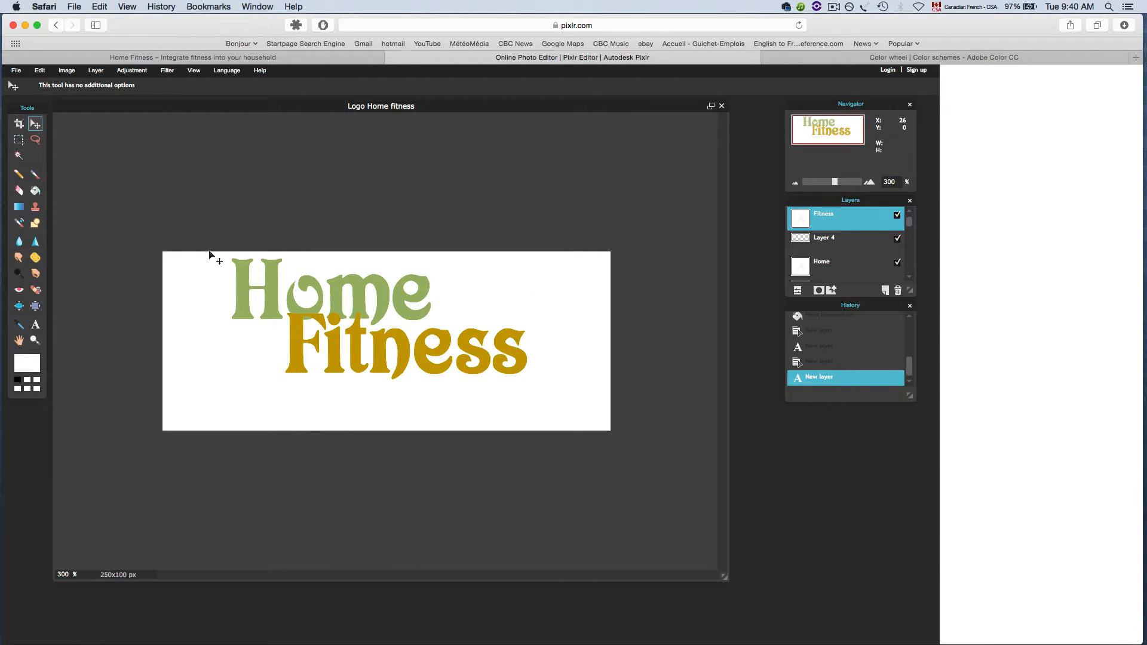
{"action": "left_click_drag", "start_coordinate": [435, 351], "coordinate": [450, 369]}
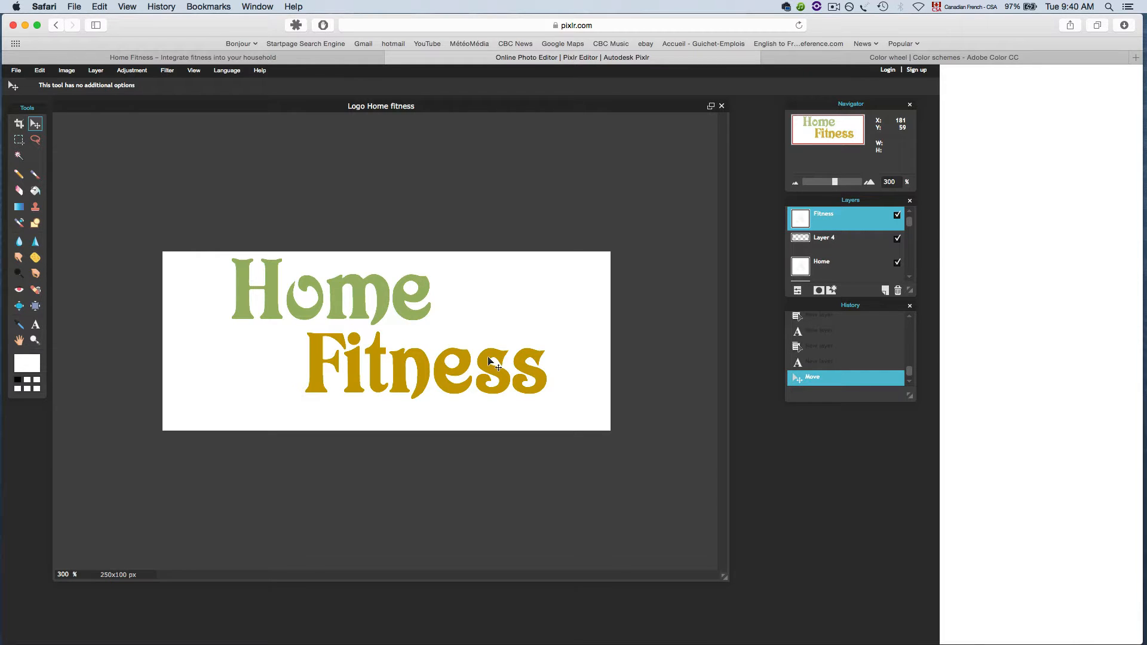
{"action": "left_click_drag", "start_coordinate": [492, 361], "coordinate": [491, 365]}
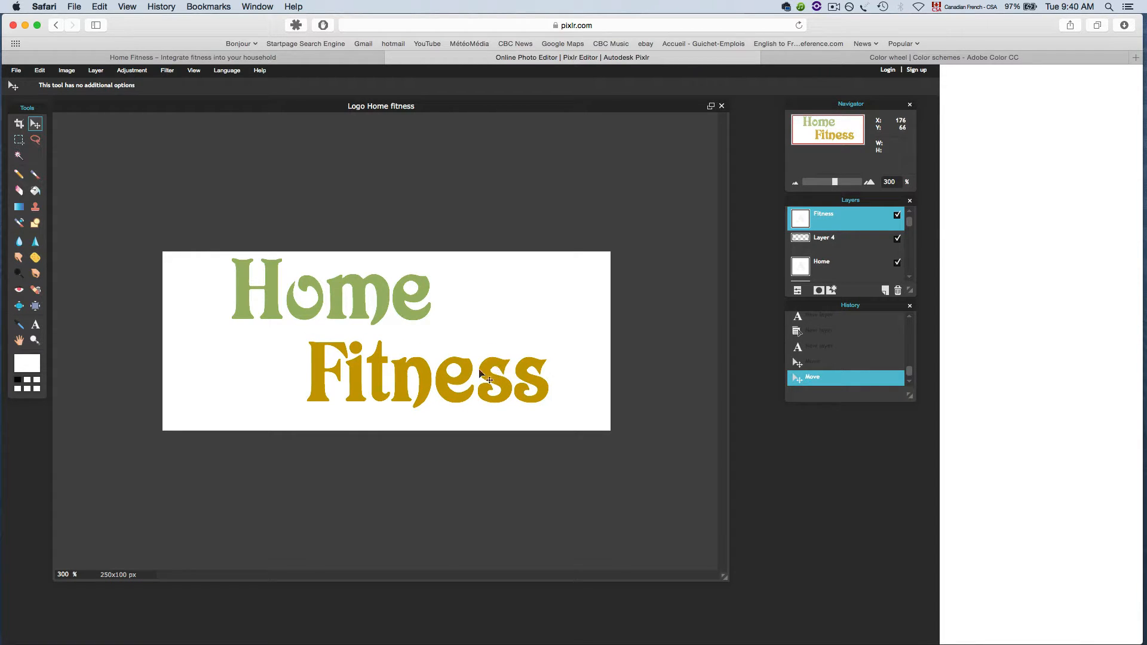
Set the size of the "Fitness" text to 56 and move the enlarged word slightly up and left under "Home"
{"action": "left_click", "coordinate": [35, 324]}
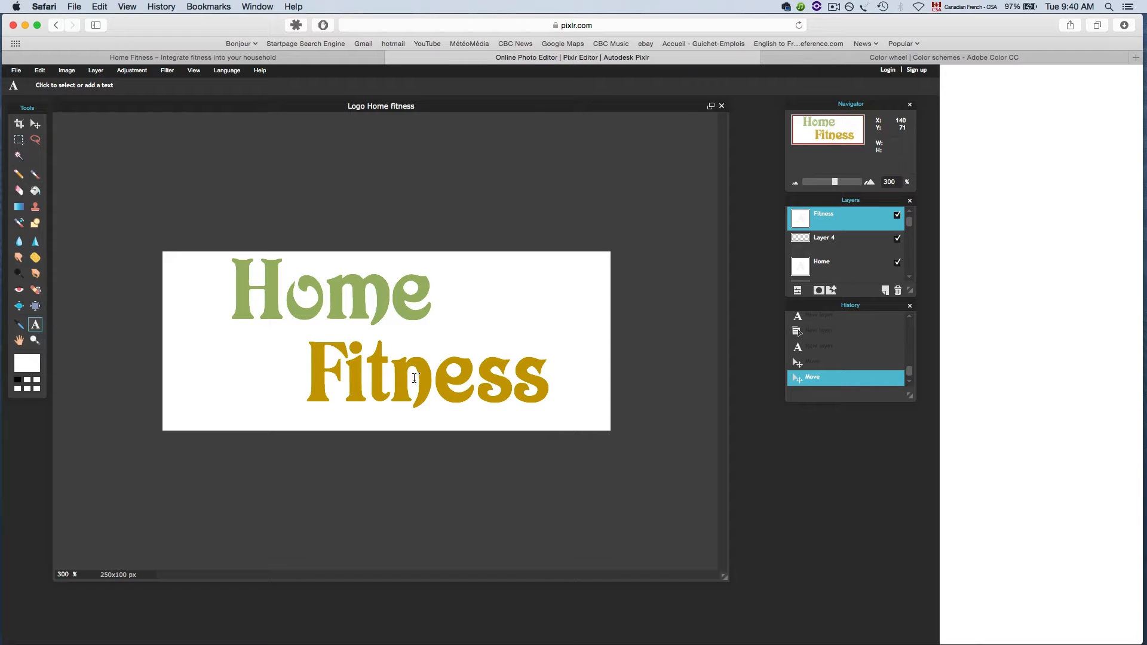
{"action": "left_click", "coordinate": [423, 381]}
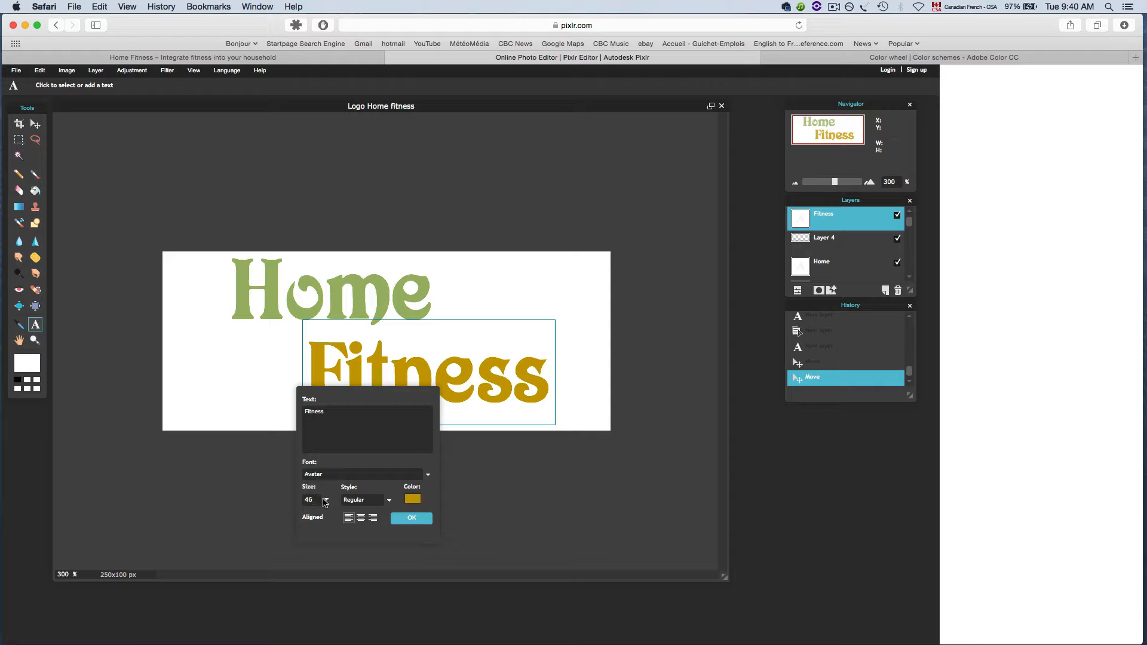
{"action": "left_click", "coordinate": [326, 499]}
{"action": "left_click_drag", "start_coordinate": [307, 517], "coordinate": [293, 517]}
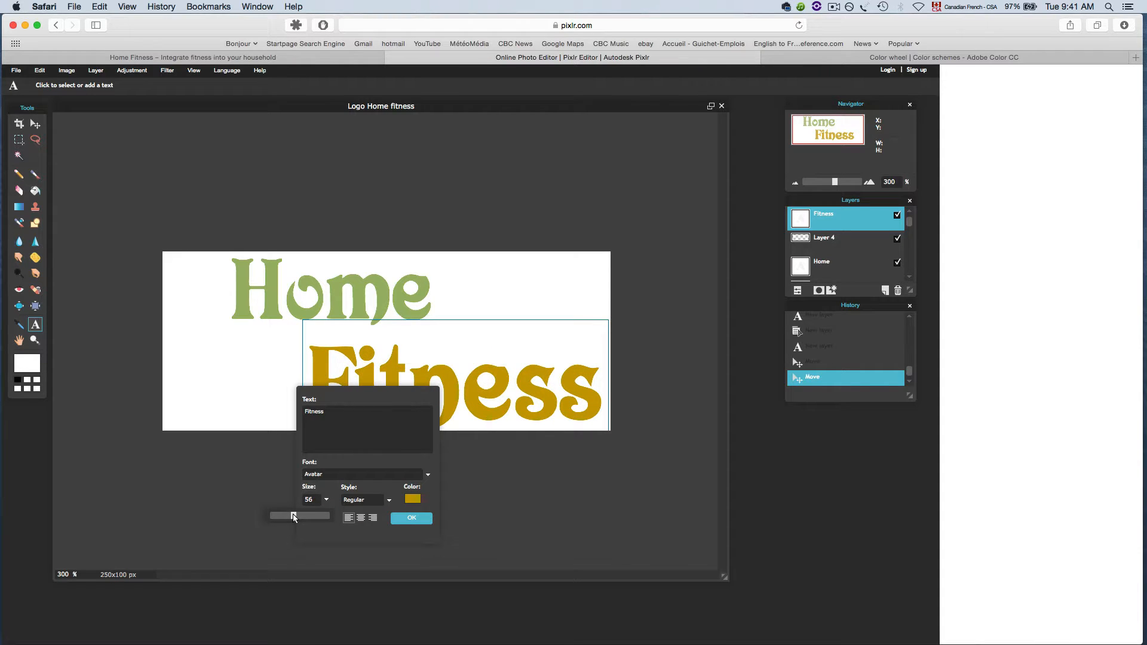
{"action": "left_click", "coordinate": [412, 519]}
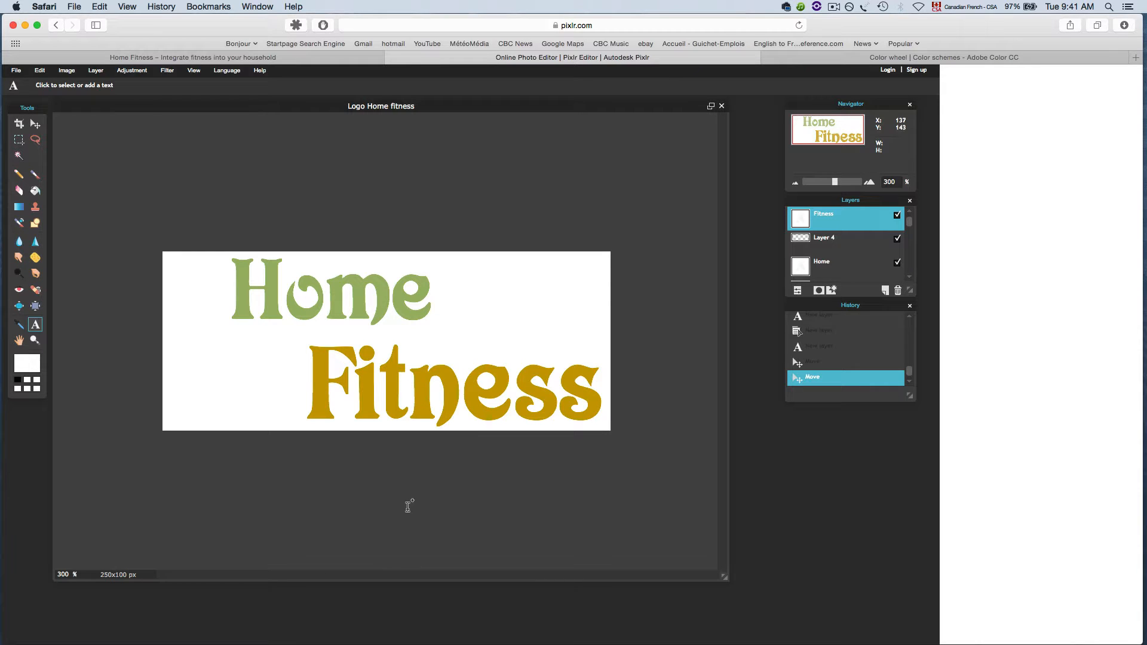
{"action": "left_click", "coordinate": [35, 124]}
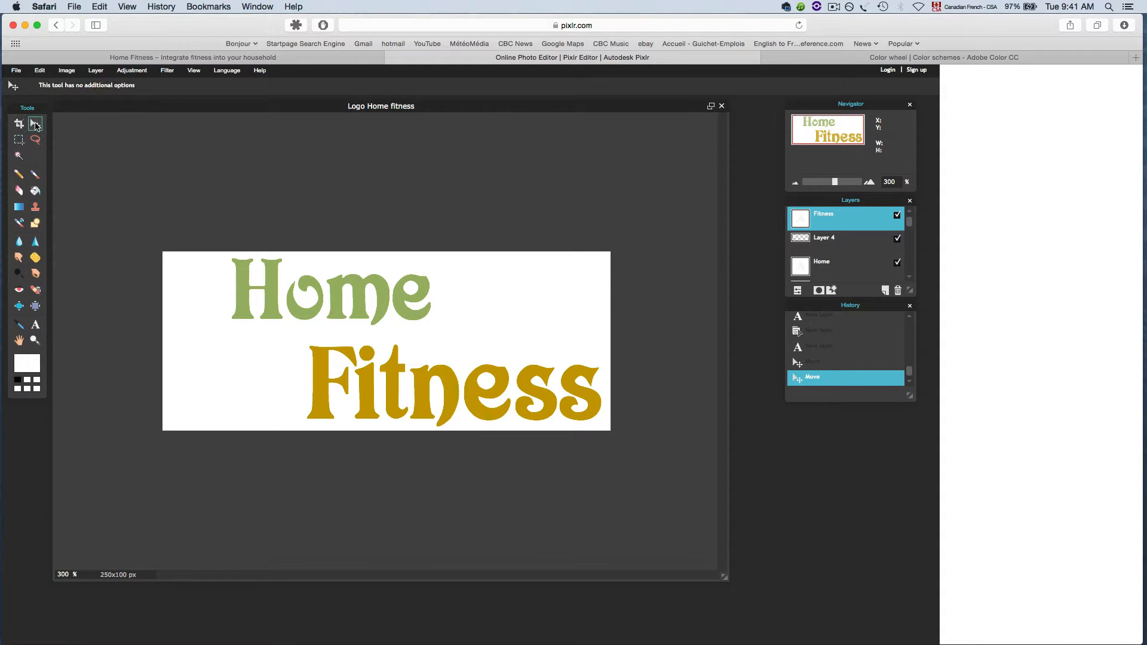
{"action": "left_click_drag", "start_coordinate": [399, 392], "coordinate": [379, 380]}
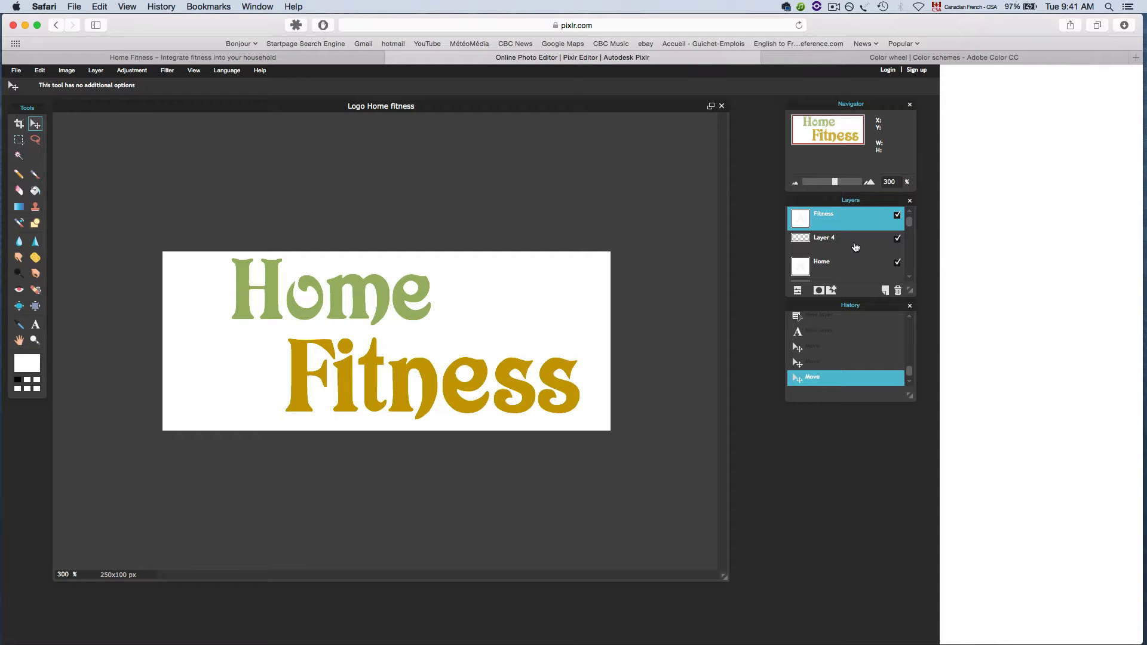
Hide the white background layer, Layer 1, so the logo has a transparent background
{"action": "left_click_drag", "start_coordinate": [911, 226], "coordinate": [915, 268]}
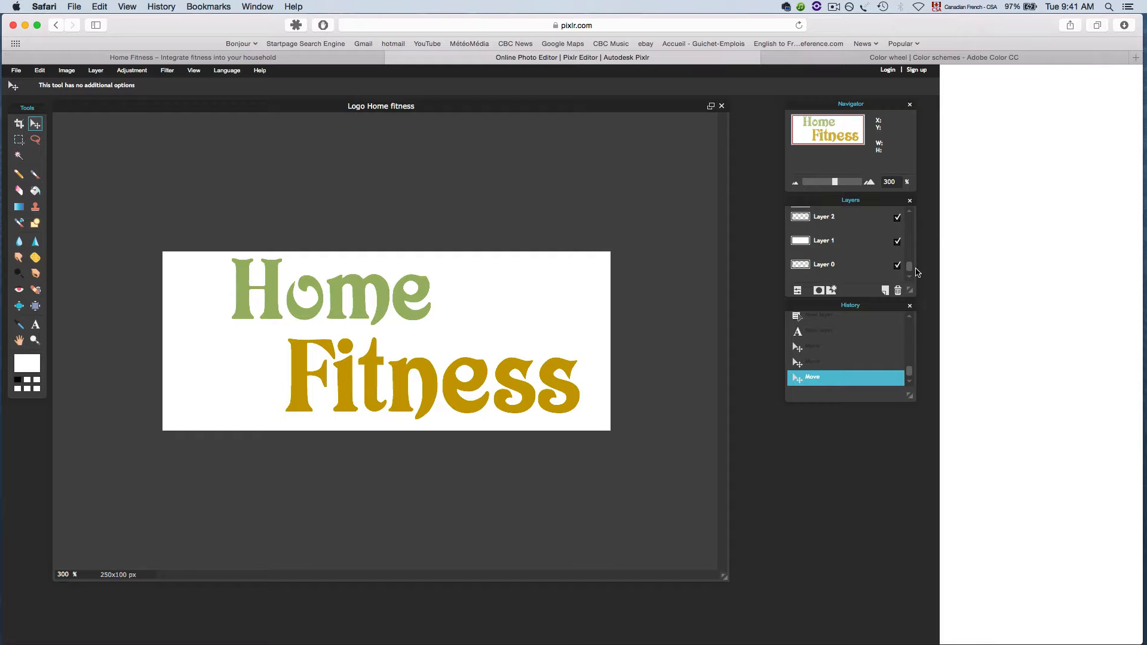
{"action": "left_click", "coordinate": [897, 242]}
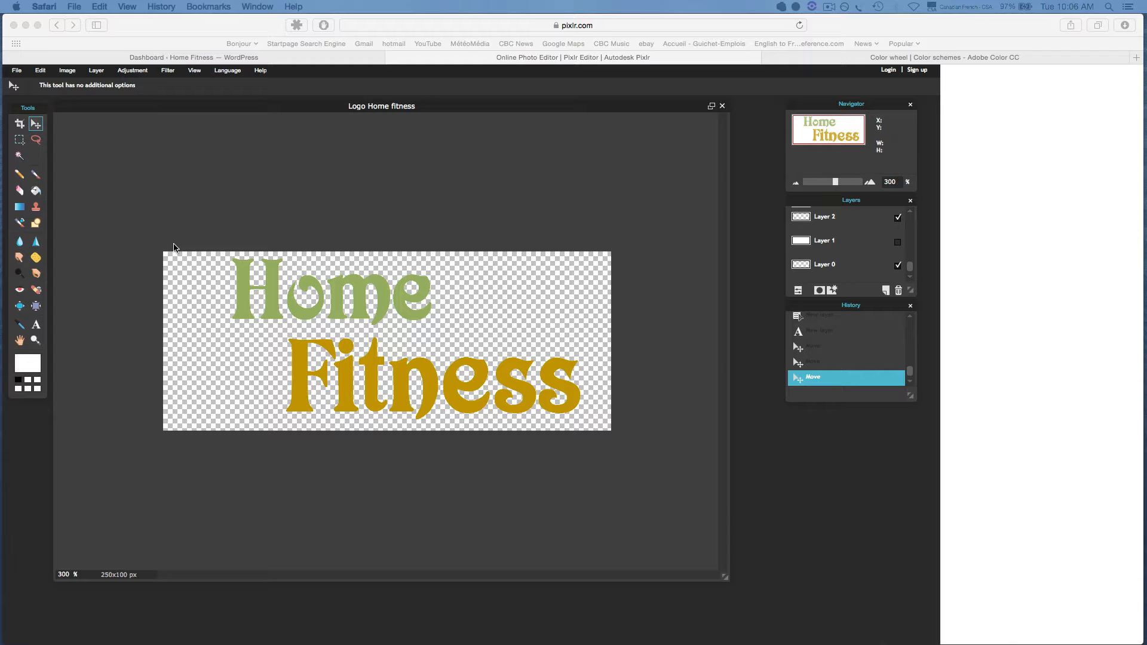
Save the logo to the computer in PNG (Transparent, full quality) format as "Logo Home fitness.png" in the home fitness images folder
{"action": "left_click", "coordinate": [19, 70]}
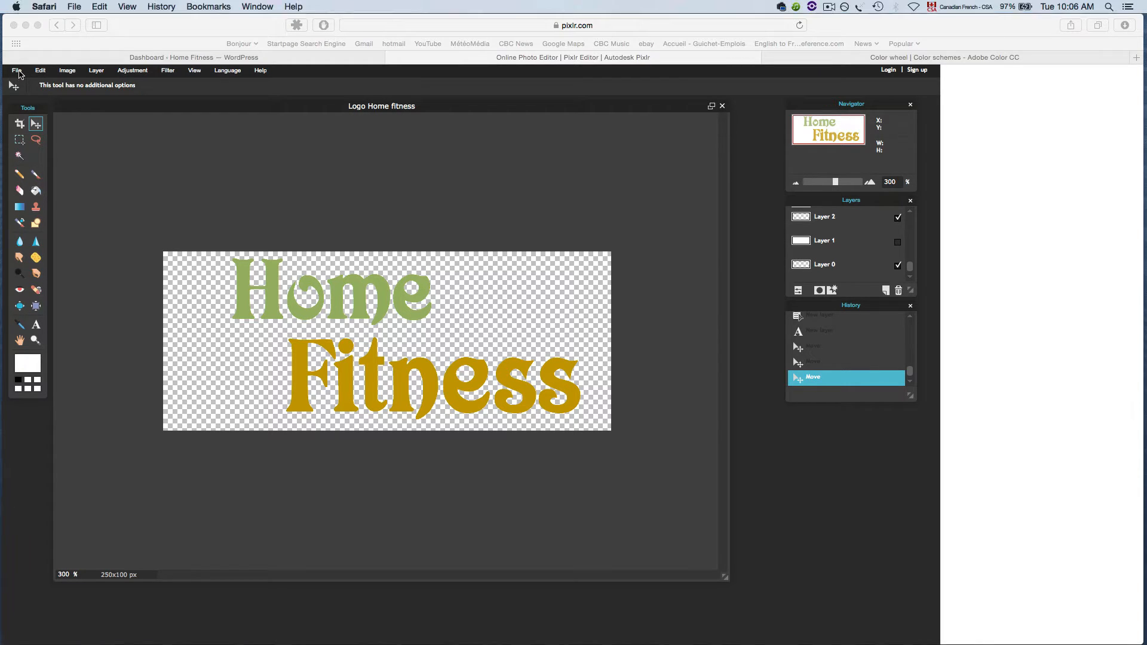
{"action": "left_click", "coordinate": [18, 71]}
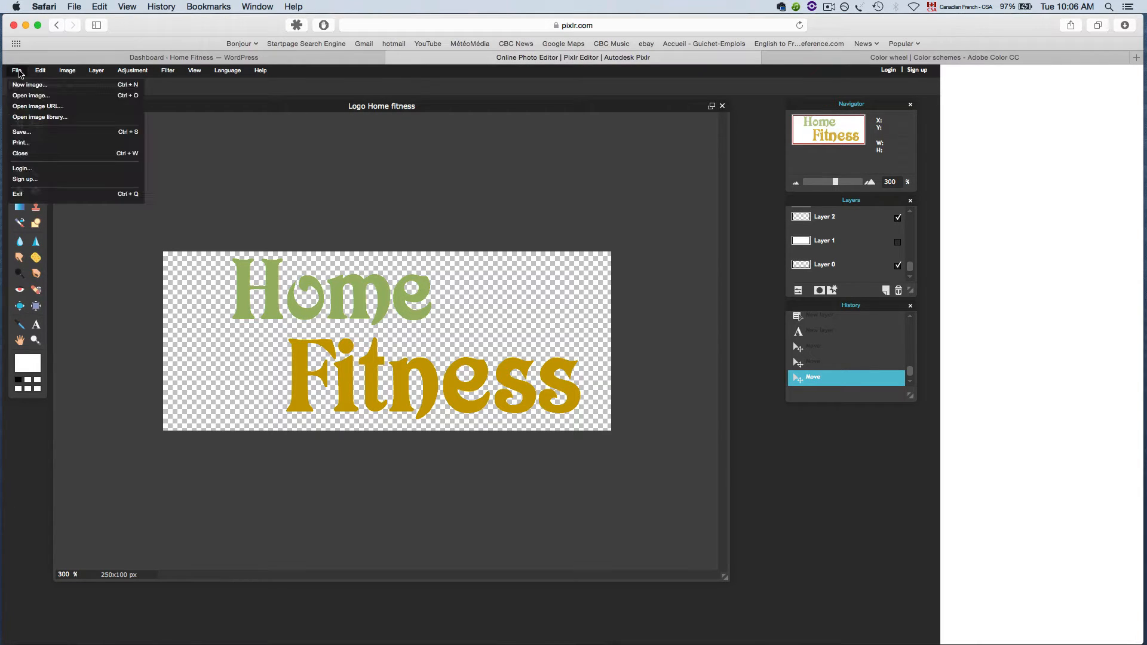
{"action": "left_click", "coordinate": [31, 134]}
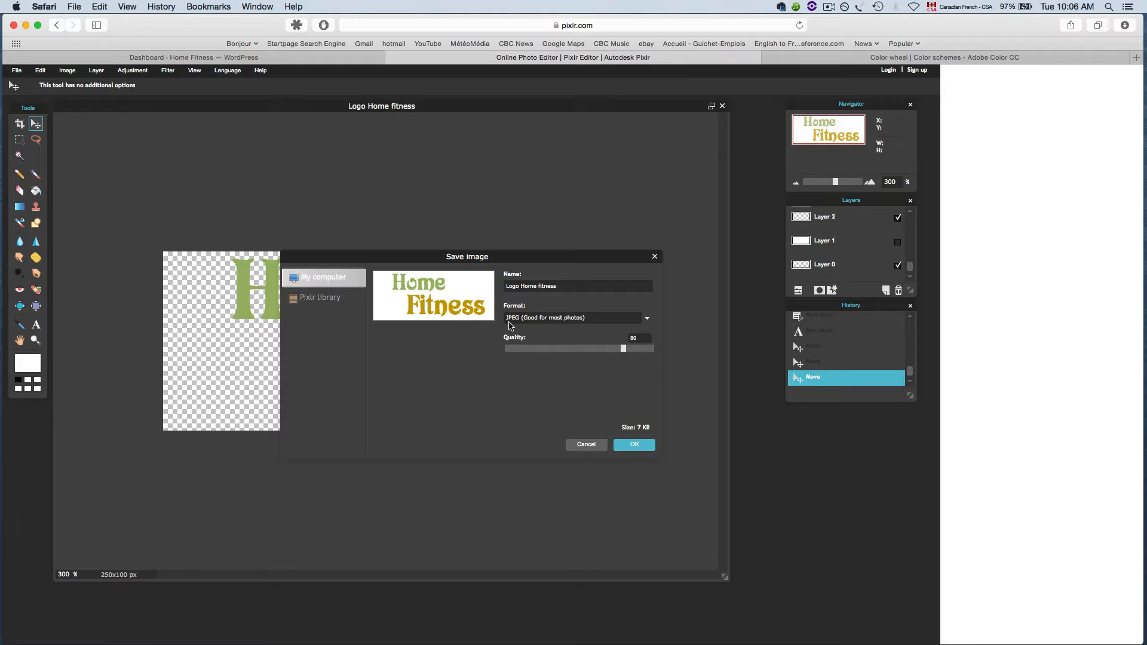
{"action": "left_click", "coordinate": [647, 319]}
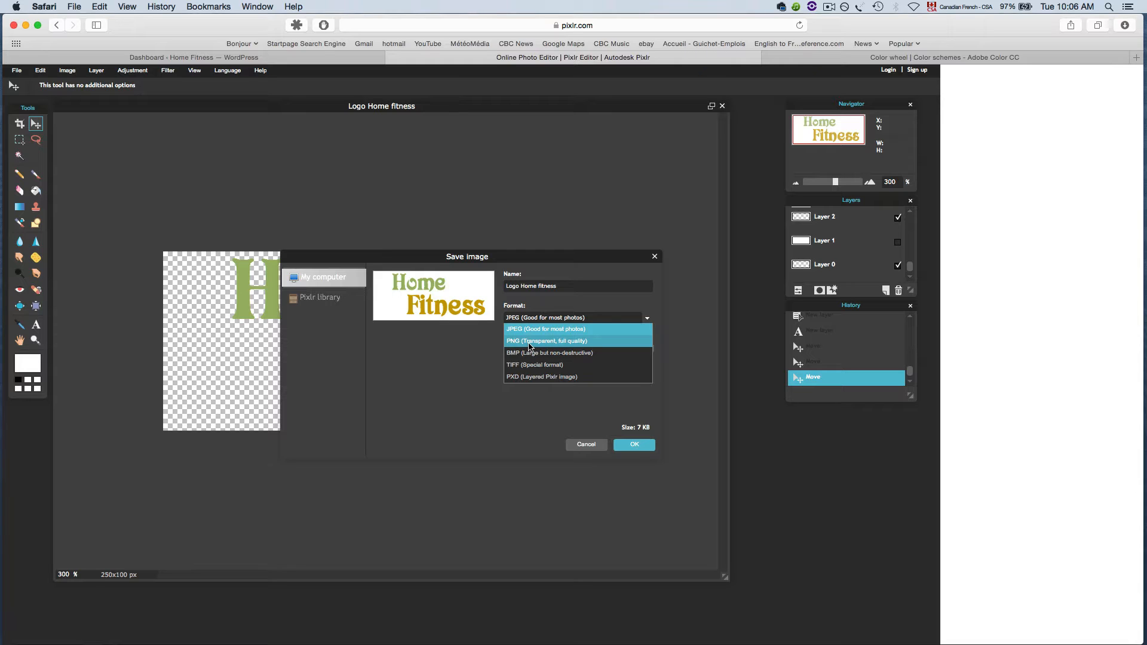
{"action": "left_click", "coordinate": [576, 347]}
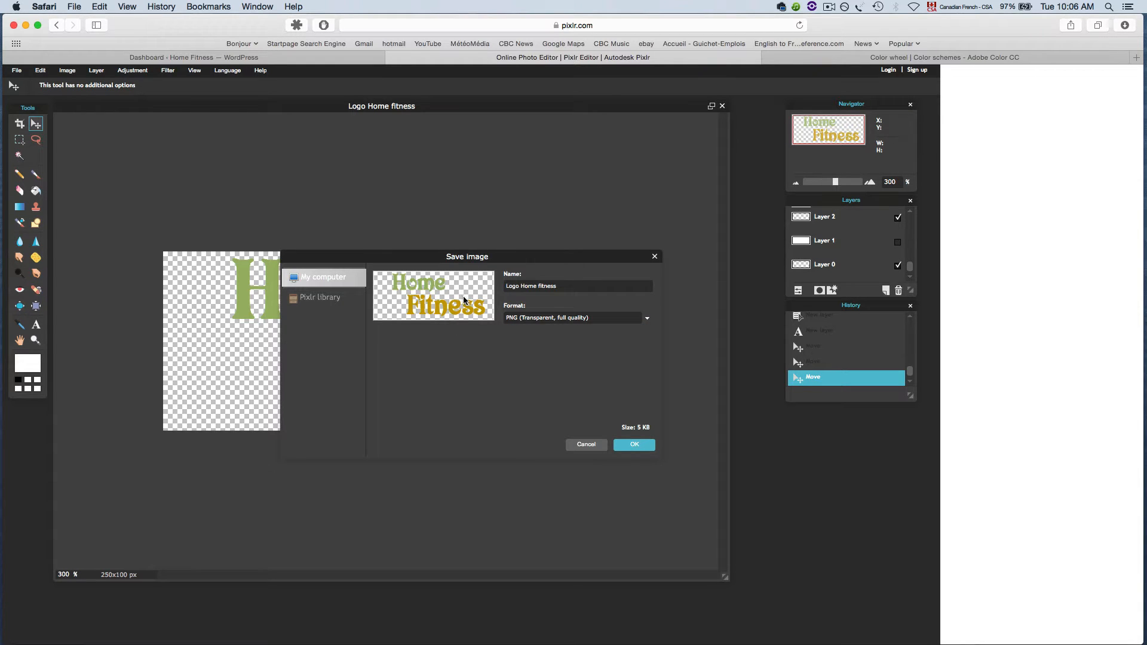
{"action": "left_click", "coordinate": [635, 446]}
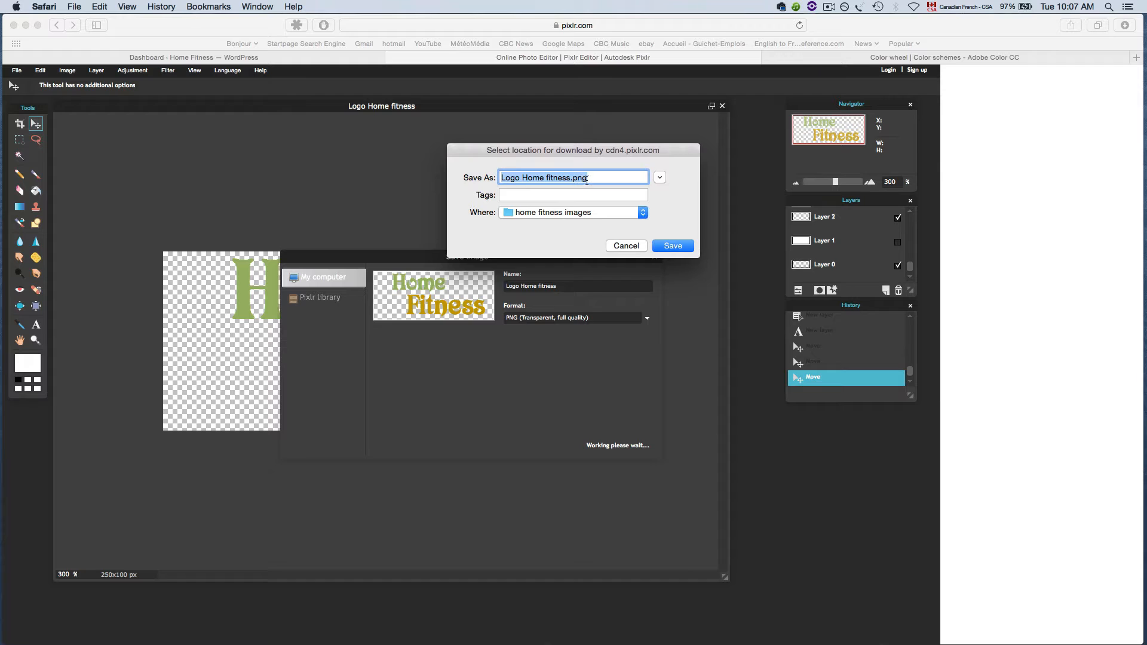
{"action": "left_click", "coordinate": [587, 178]}
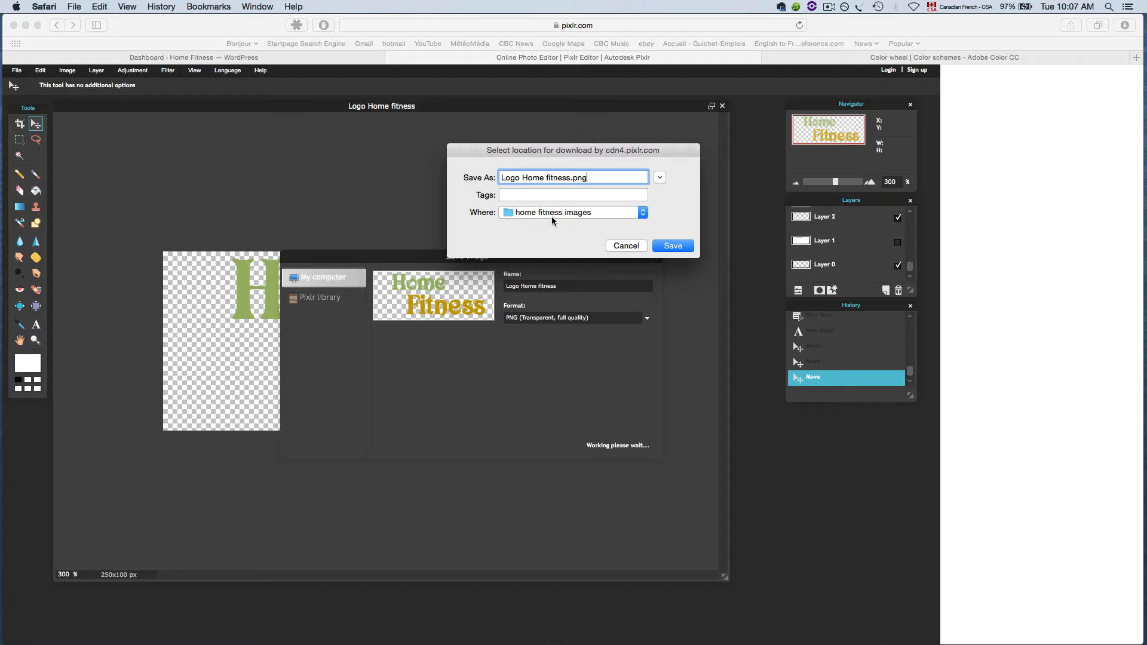
{"action": "left_click", "coordinate": [673, 247]}
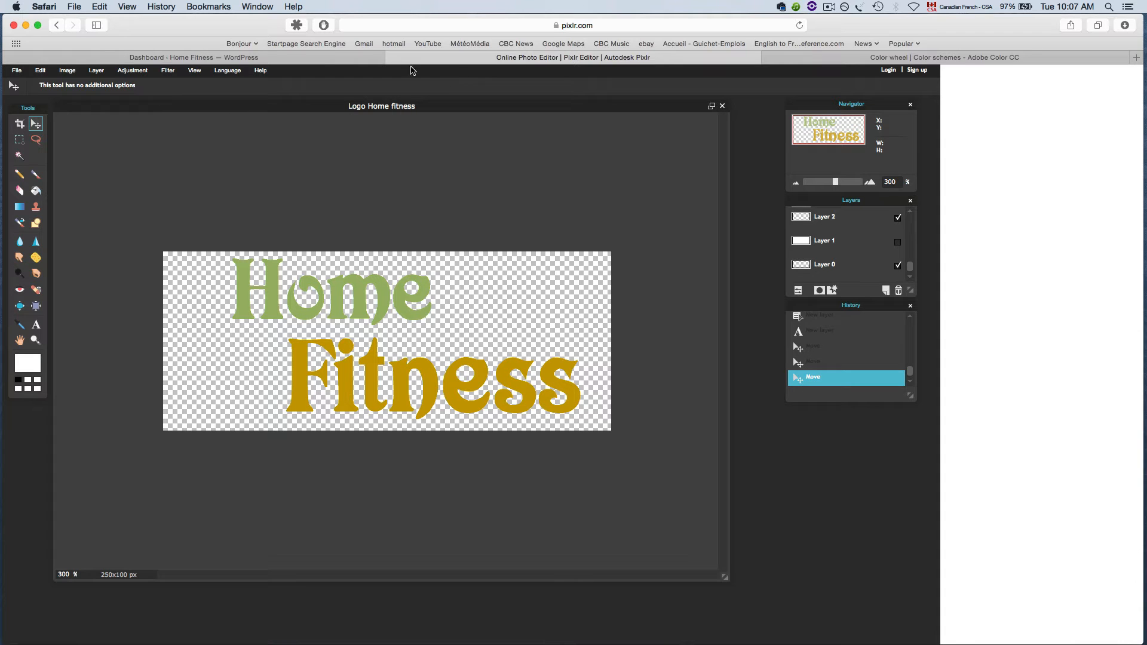
Switch to the Home Fitness WordPress dashboard and upload "Logo Home fitness.png" from the home fitness images folder to the Media Library
{"action": "left_click", "coordinate": [283, 62]}
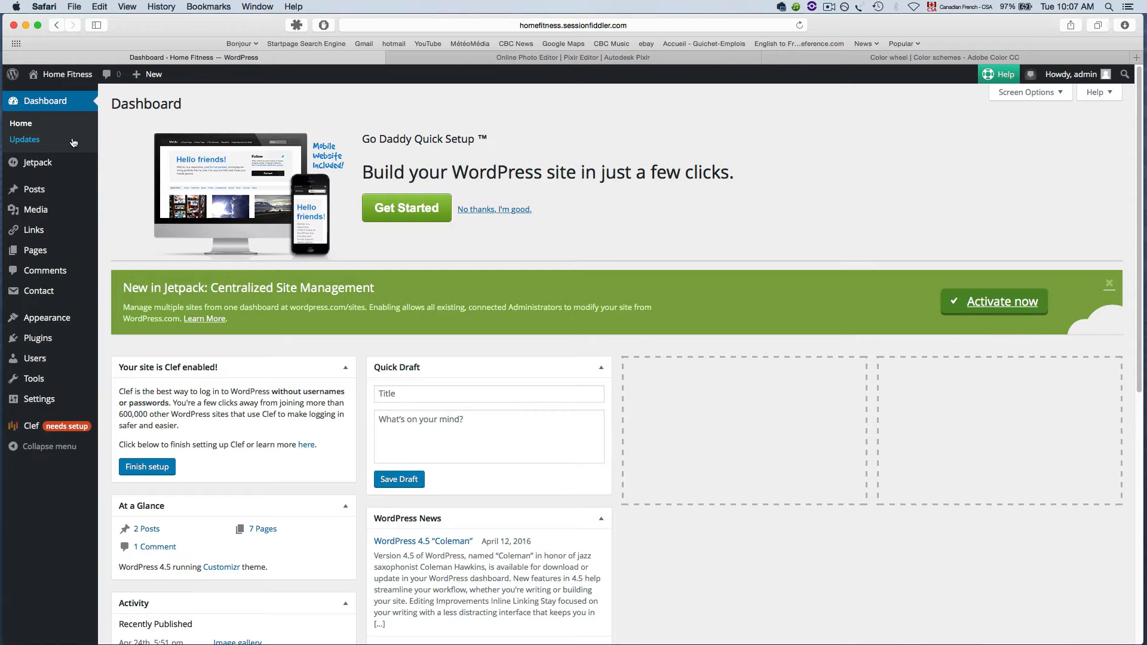
{"action": "mouse_move", "coordinate": [44, 214]}
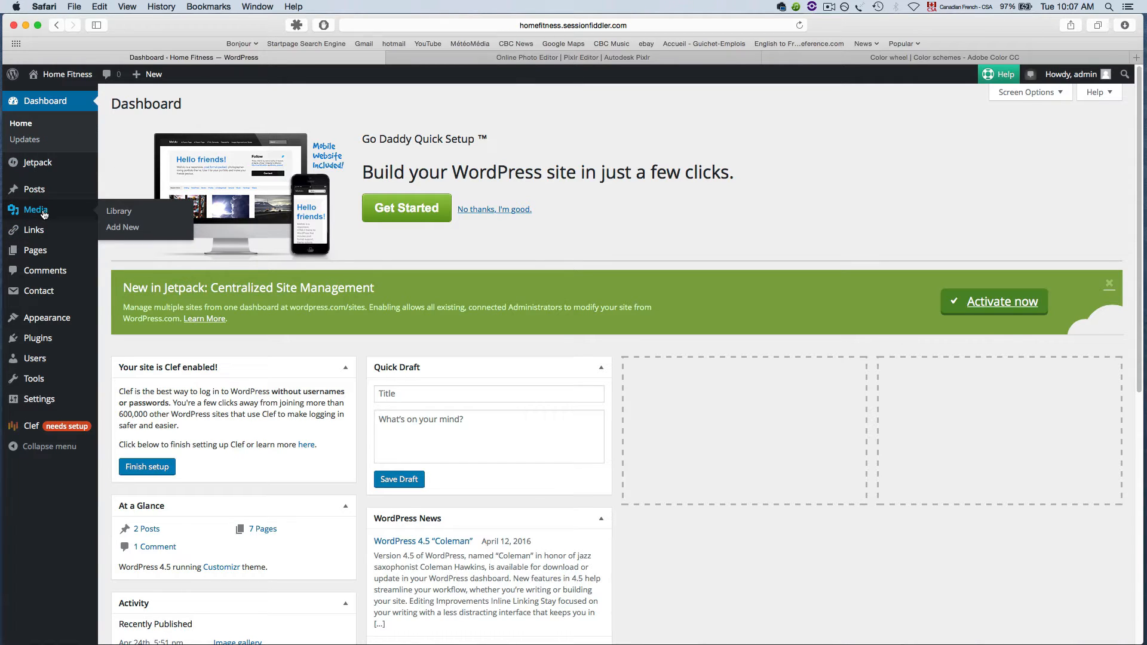
{"action": "left_click", "coordinate": [132, 211]}
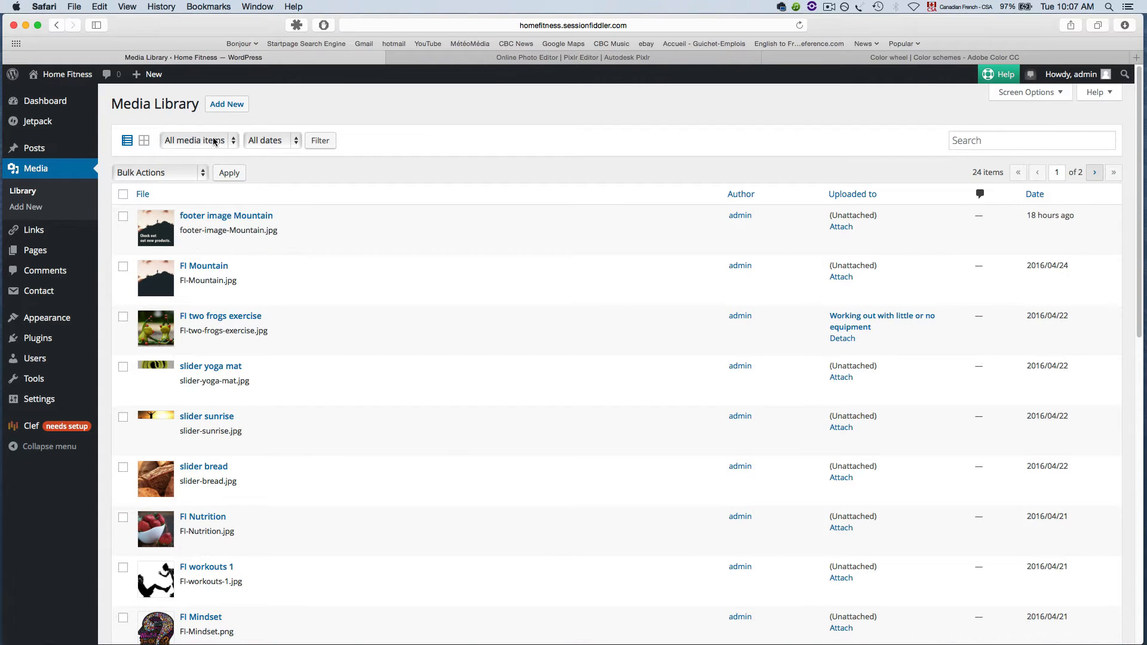
{"action": "left_click", "coordinate": [227, 104]}
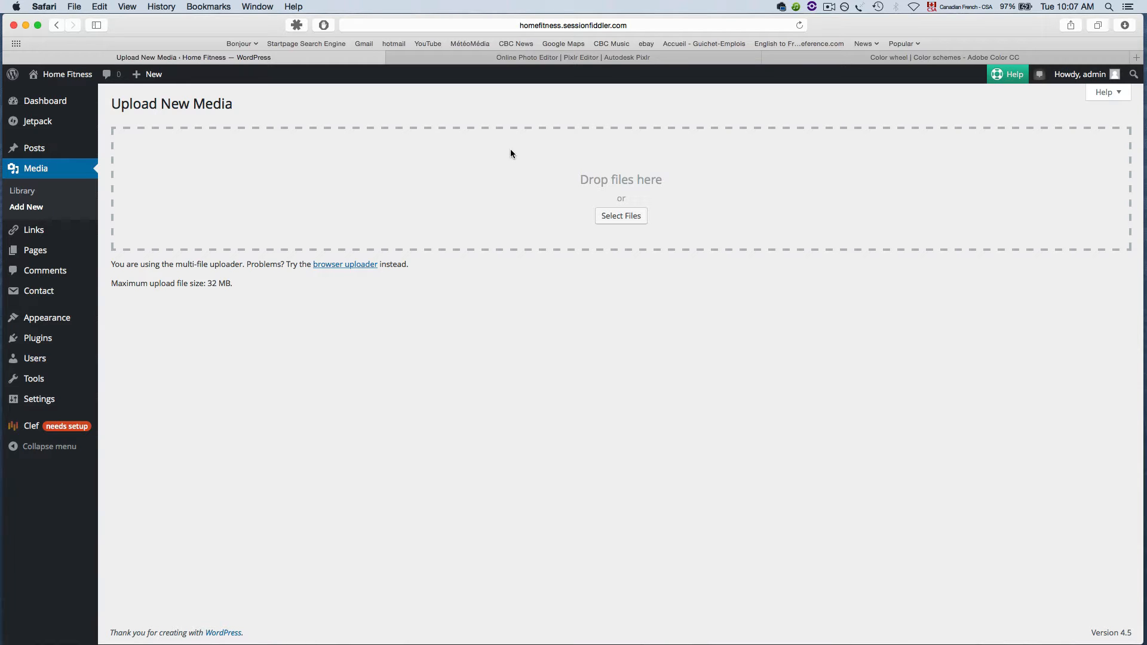
{"action": "left_click", "coordinate": [626, 217]}
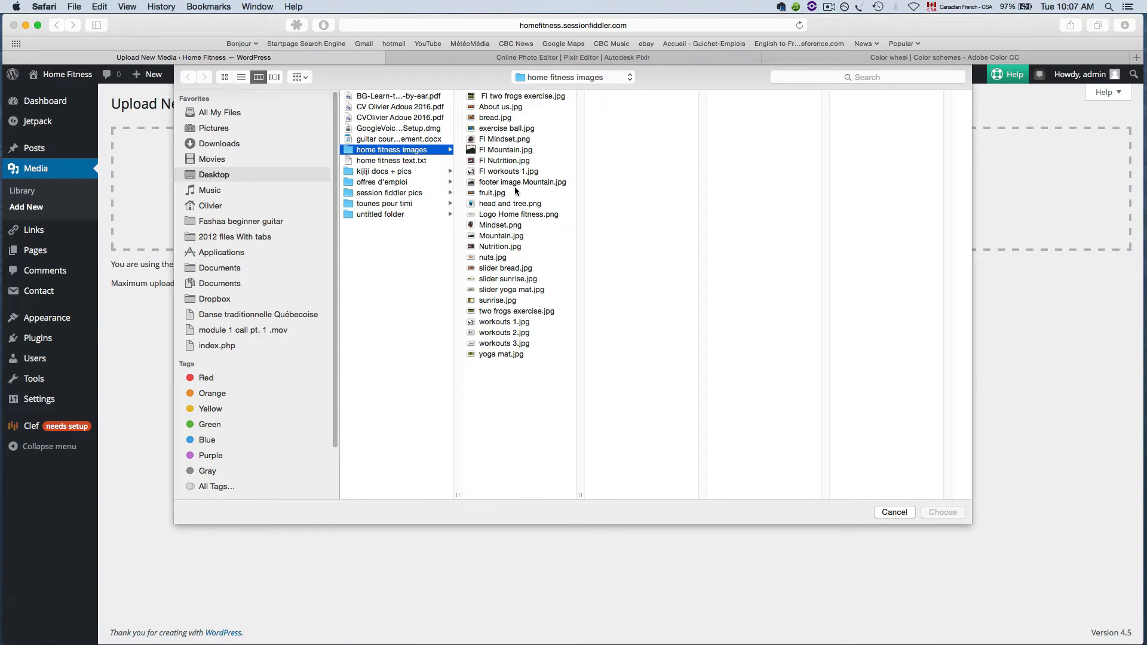
{"action": "left_click", "coordinate": [522, 213]}
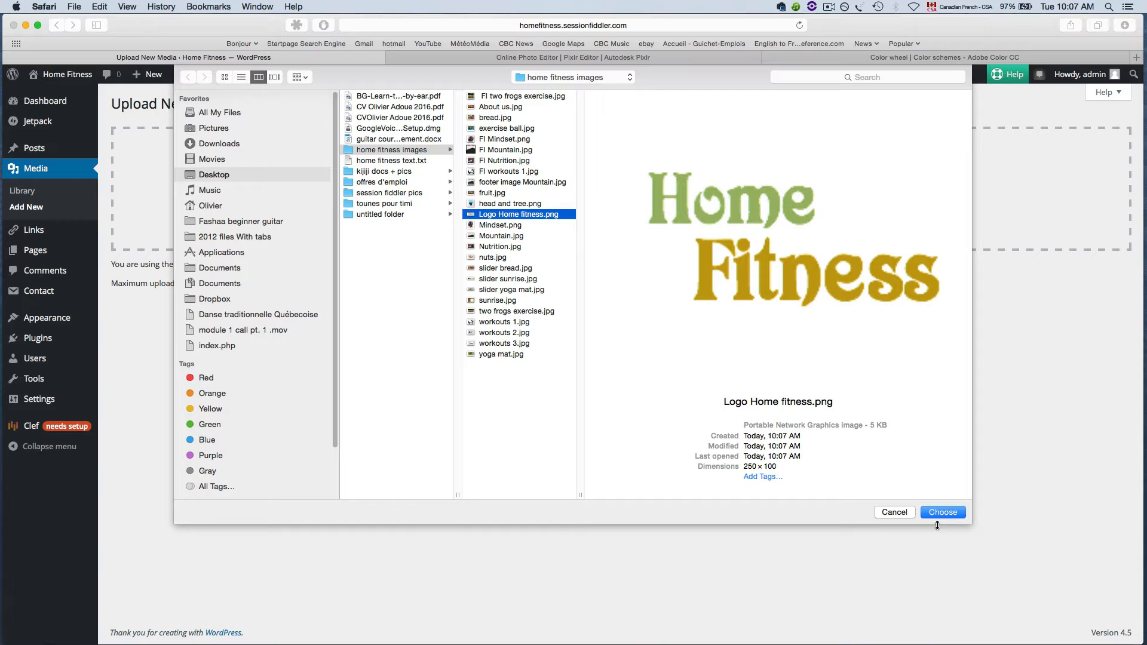
{"action": "left_click", "coordinate": [942, 512]}
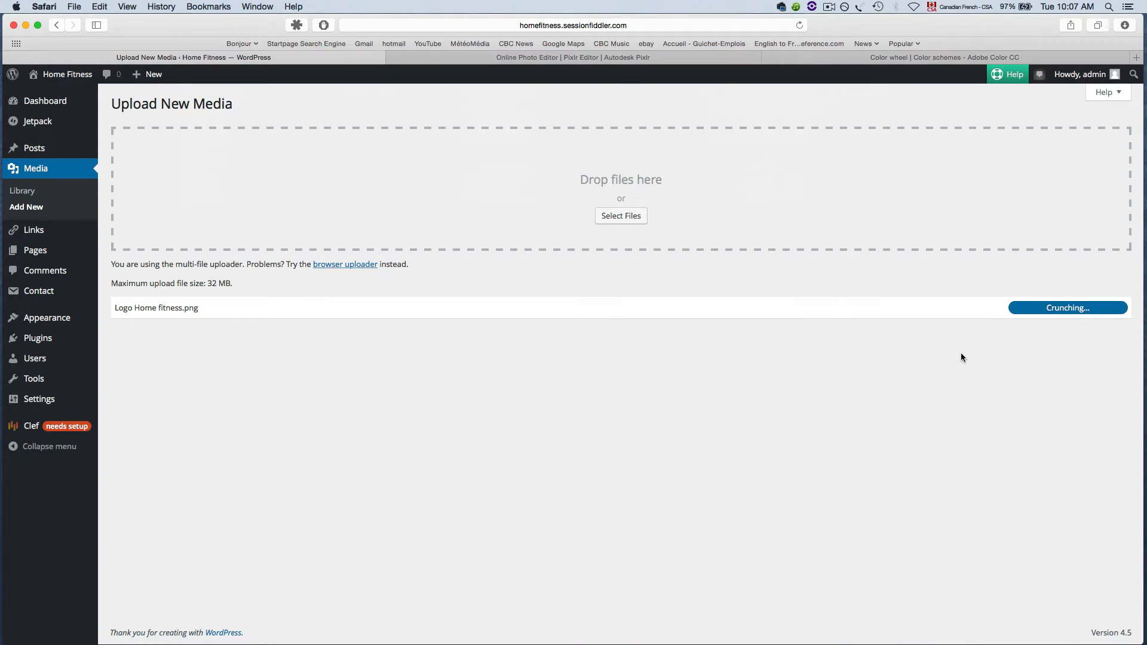